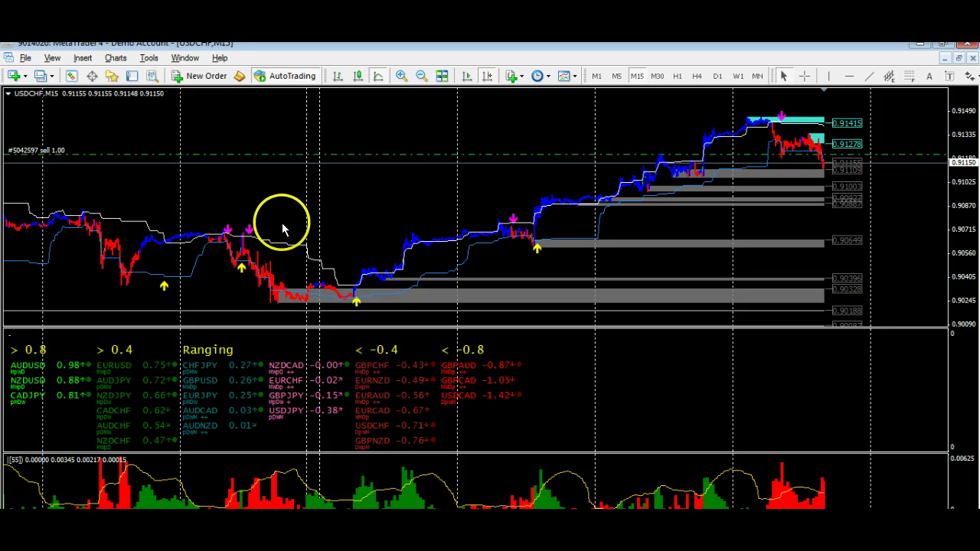
# Step: Scroll the USDCHF chart back through earlier bars and return to the latest ones
pyautogui.moveTo(155, 199); pyautogui.dragTo(323, 197)
pyautogui.moveTo(391, 197); pyautogui.dragTo(252, 199)
pyautogui.moveTo(446, 202); pyautogui.dragTo(342, 203)
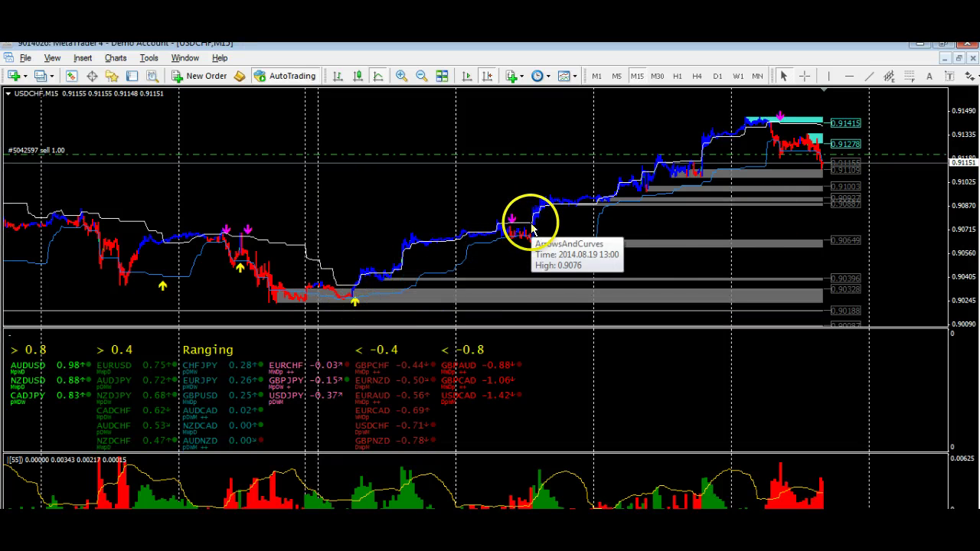
# Step: Make the currency-strength sub-window taller and rescale the chart's vertical price axis
pyautogui.moveTo(523, 327); pyautogui.dragTo(526, 306)
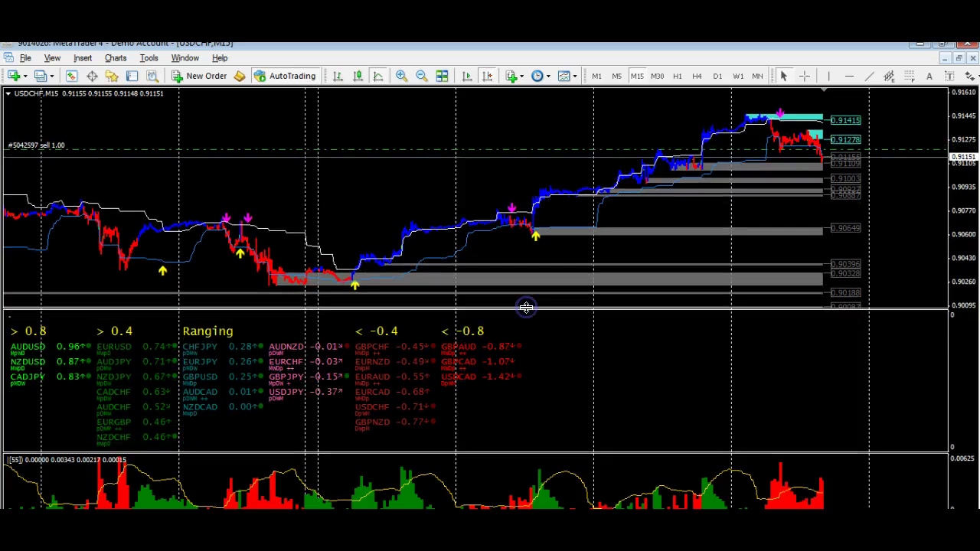
pyautogui.moveTo(952, 219)
pyautogui.mouseDown()
pyautogui.moveTo(959, 203)
pyautogui.moveTo(960, 224)
pyautogui.mouseUp()
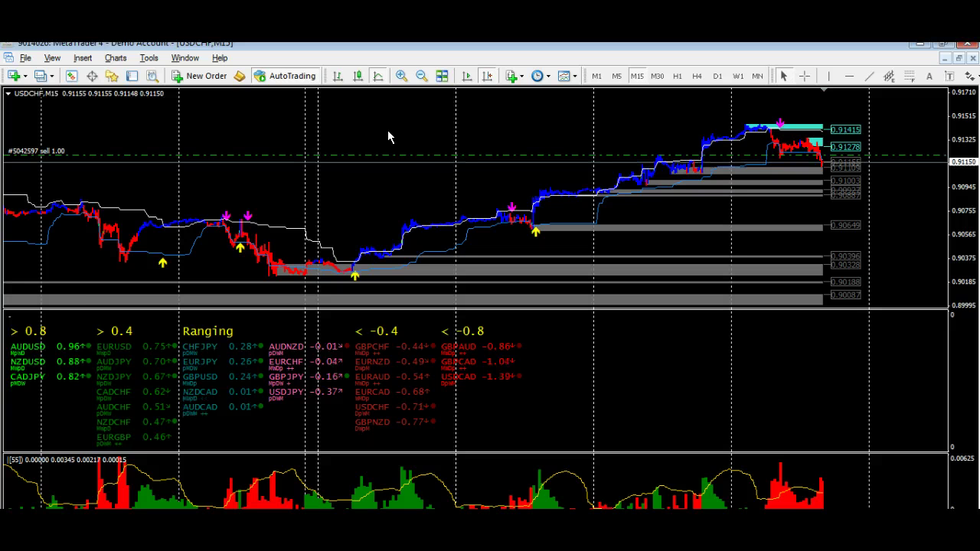
pyautogui.moveTo(965, 222); pyautogui.dragTo(967, 229)
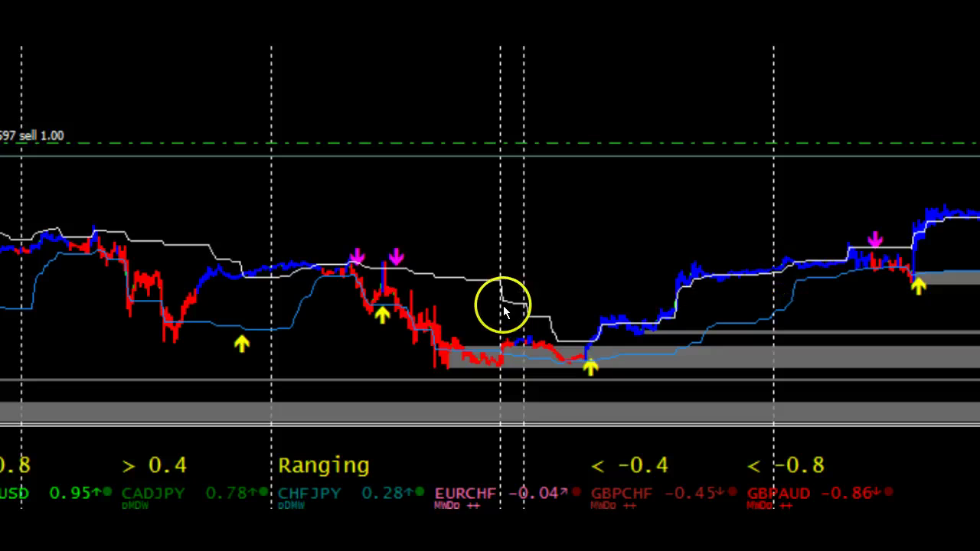
# Step: Turn on the crosshair and zoom in so the USDCHF bars are wider
pyautogui.middleClick(431, 291)
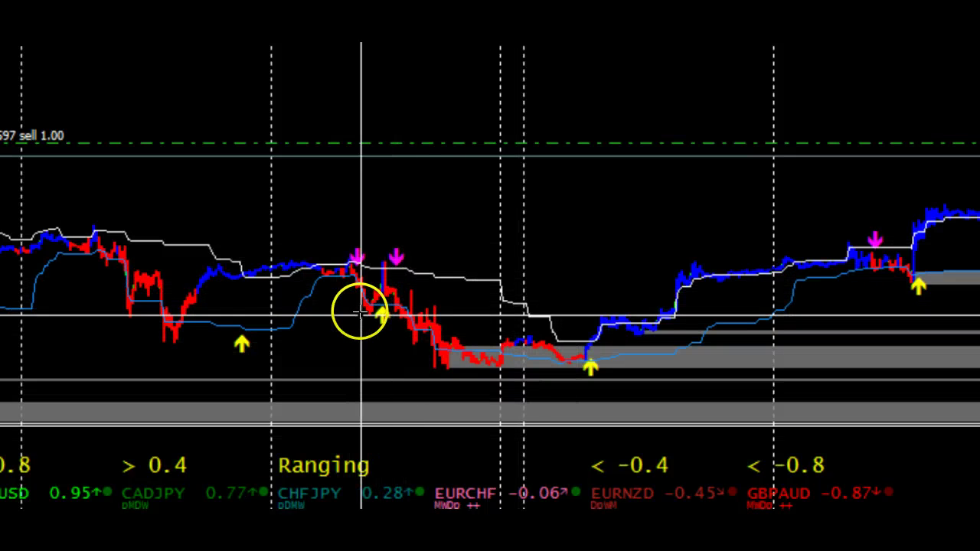
pyautogui.press('+')
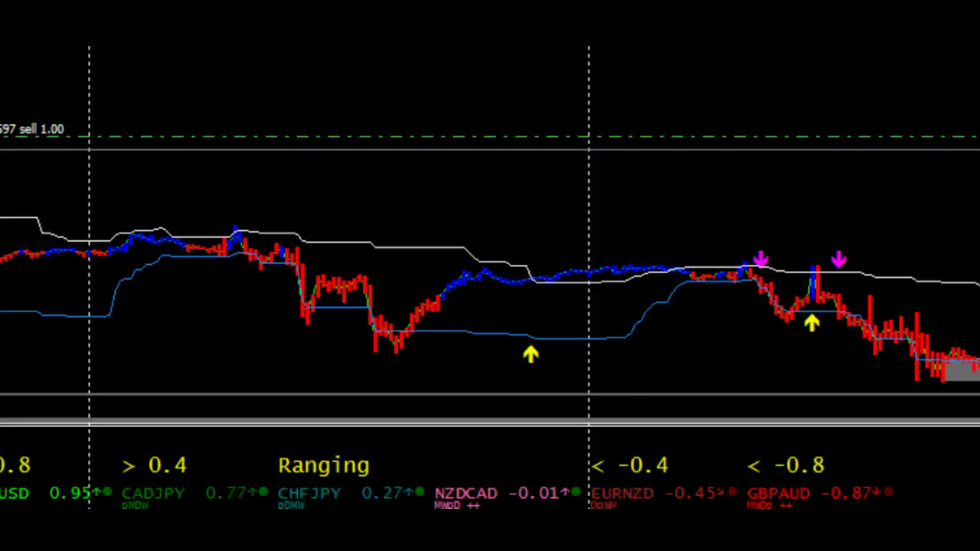
# Step: Scroll the USDCHF chart to the earlier sell arrows and enable the crosshair
pyautogui.moveTo(621, 376); pyautogui.dragTo(524, 372)
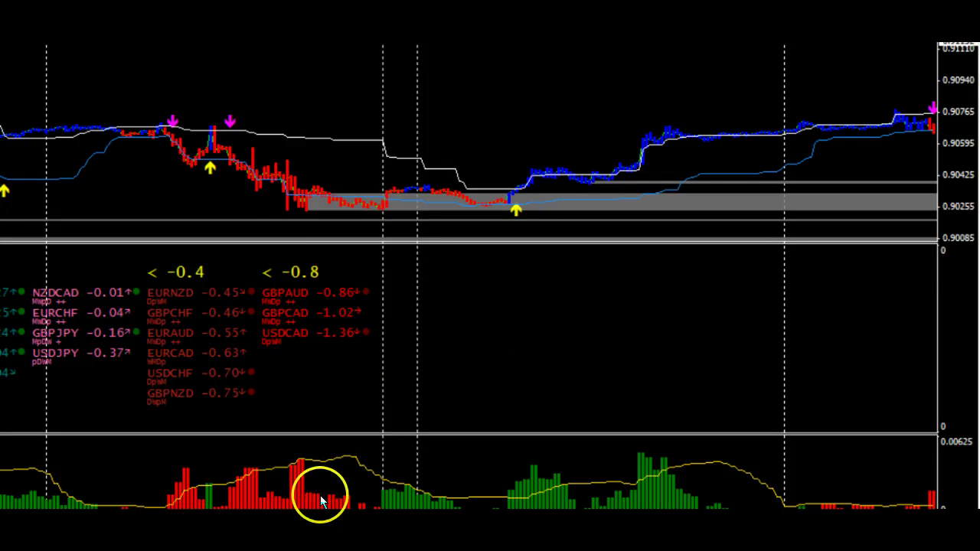
pyautogui.middleClick(227, 236)
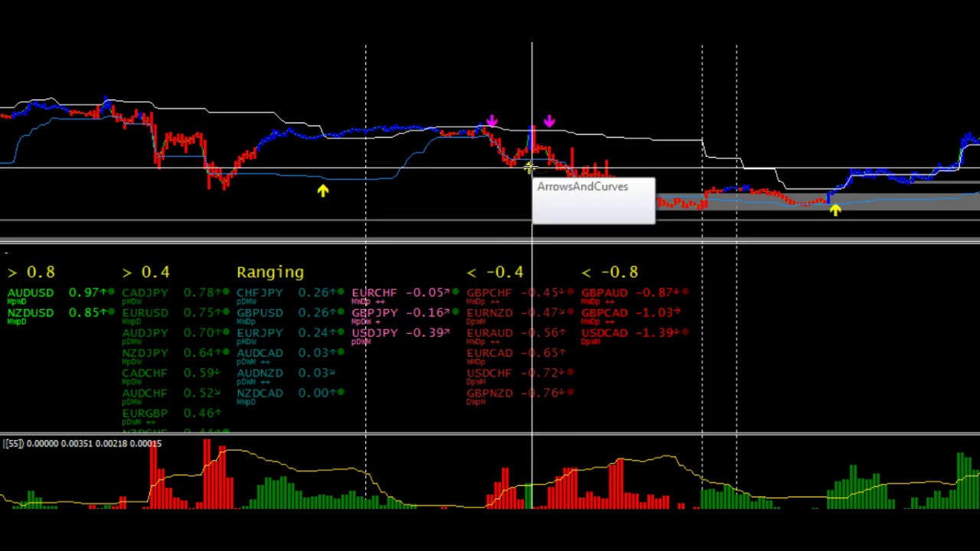
# Step: Measure around the earlier sell signal and read the RSI Candles value at a bar
pyautogui.moveTo(533, 492); pyautogui.dragTo(530, 122)
pyautogui.moveTo(552, 158); pyautogui.dragTo(550, 162)
pyautogui.moveTo(591, 96); pyautogui.dragTo(422, 90)
pyautogui.middleClick(368, 171)
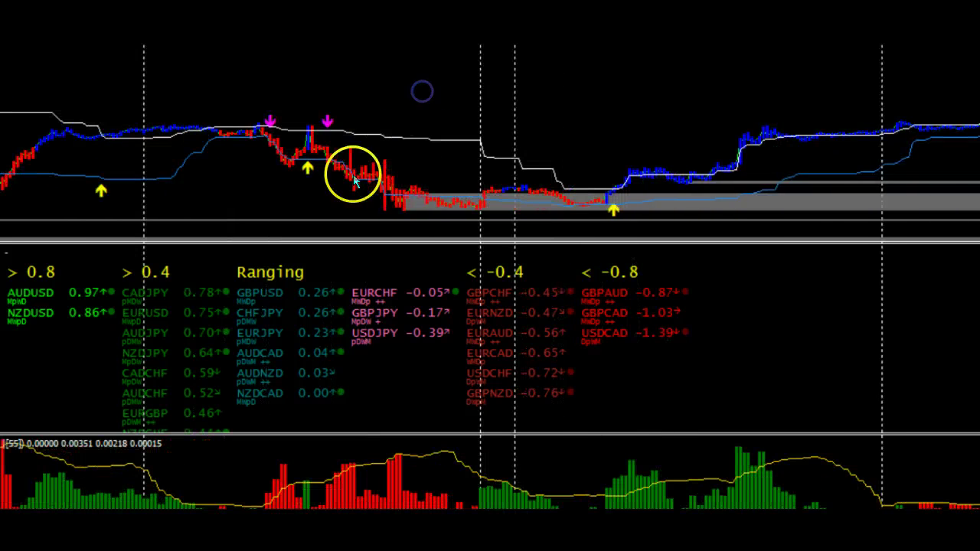
pyautogui.click(324, 162)
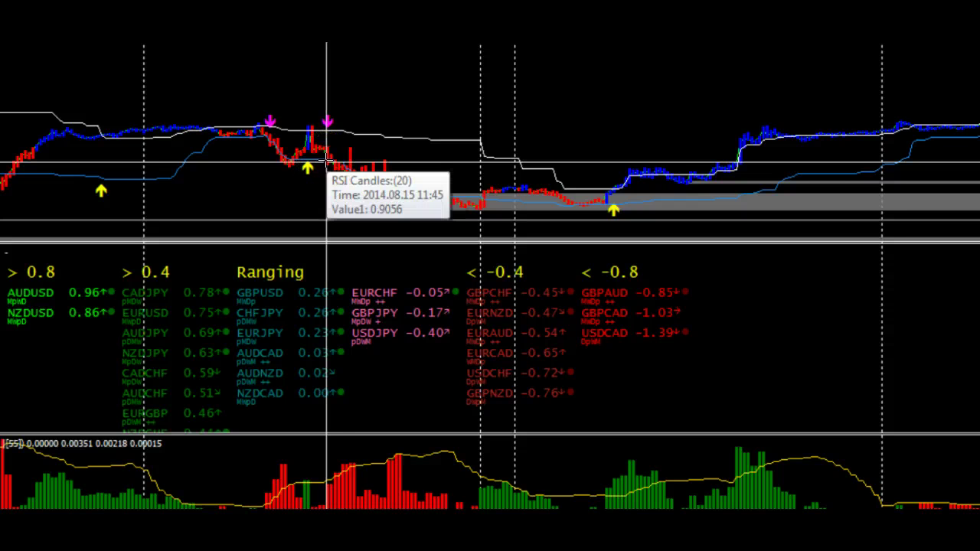
# Step: Measure from the sell bar to the buy arrow, then scroll forward to the 0.9035 buy signal
pyautogui.moveTo(329, 494); pyautogui.dragTo(613, 190)
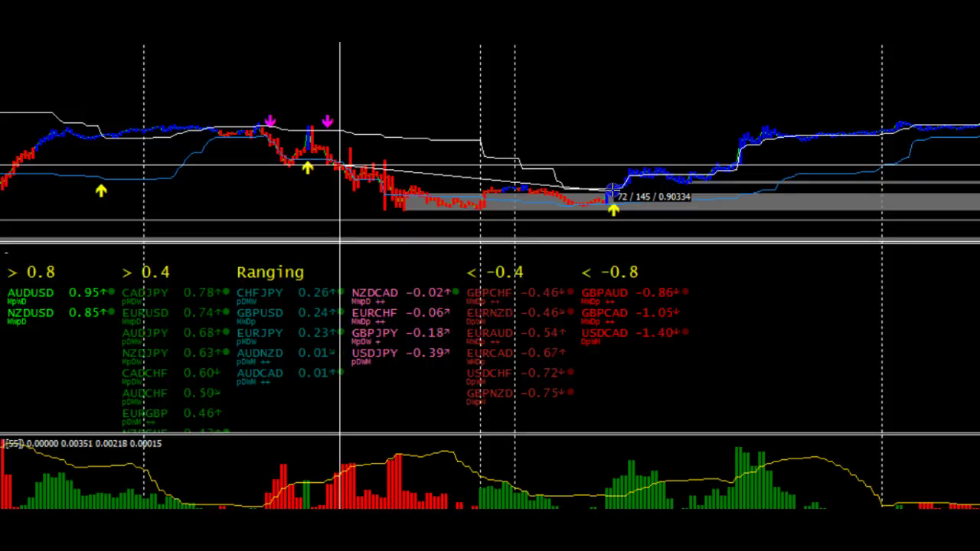
pyautogui.moveTo(613, 196); pyautogui.dragTo(613, 195)
pyautogui.moveTo(623, 135); pyautogui.dragTo(493, 130)
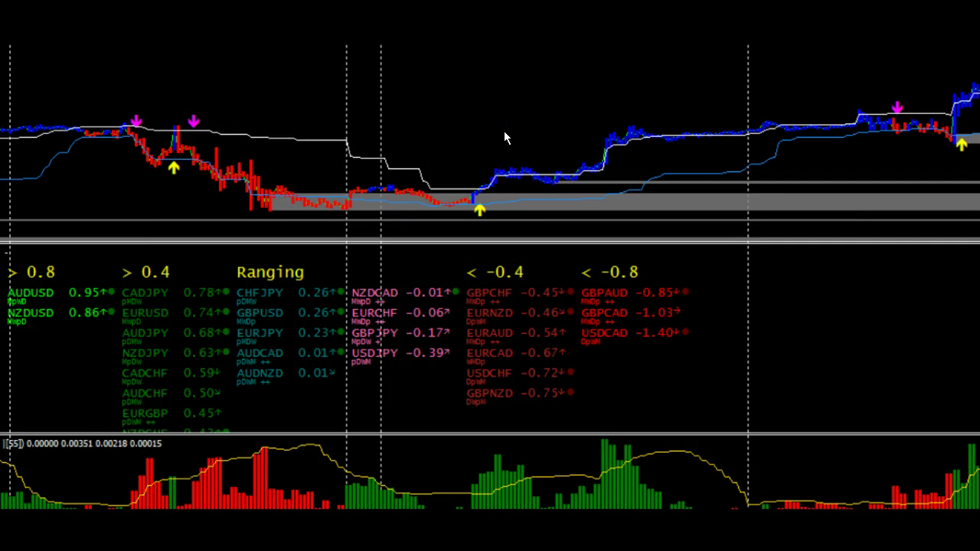
pyautogui.moveTo(500, 128); pyautogui.dragTo(420, 130)
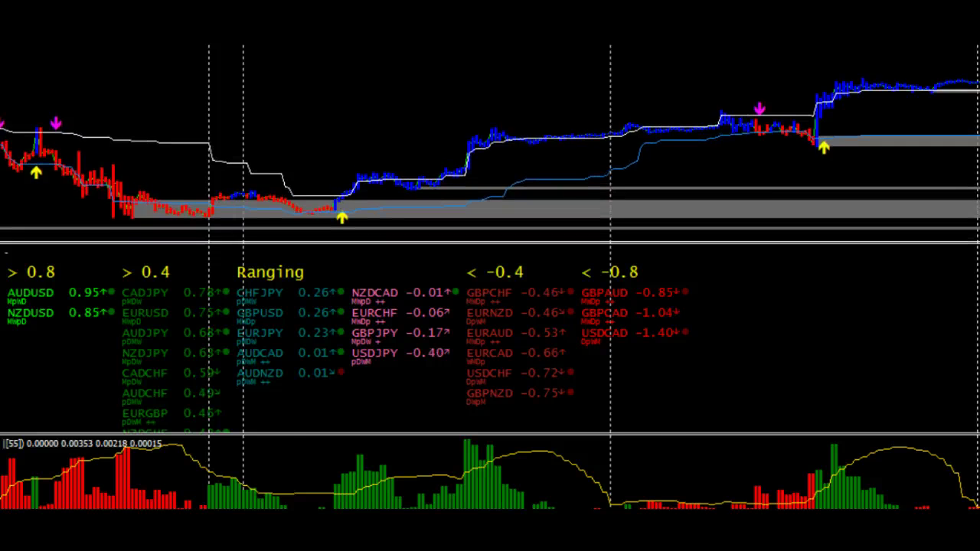
pyautogui.moveTo(371, 95); pyautogui.dragTo(414, 95)
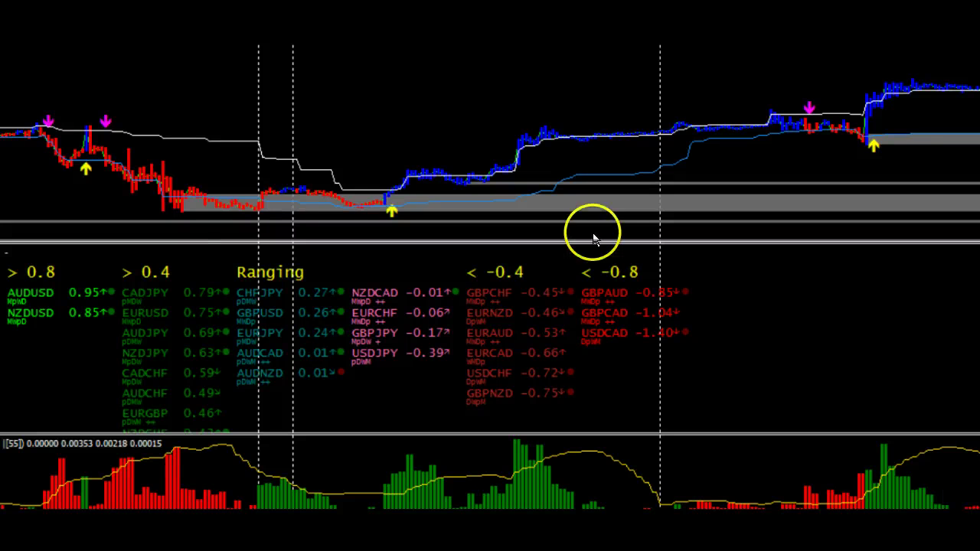
pyautogui.moveTo(407, 105); pyautogui.dragTo(321, 94)
pyautogui.middleClick(265, 160)
pyautogui.click(285, 216)
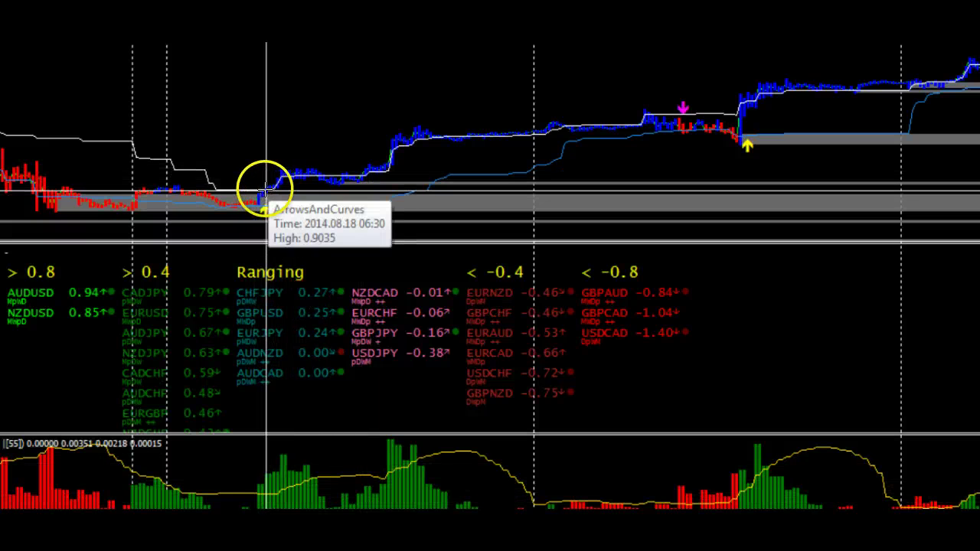
# Step: Measure the rise from the buy arrows to later highs, ending at the latest bars near 0.9141
pyautogui.moveTo(267, 183); pyautogui.dragTo(682, 132)
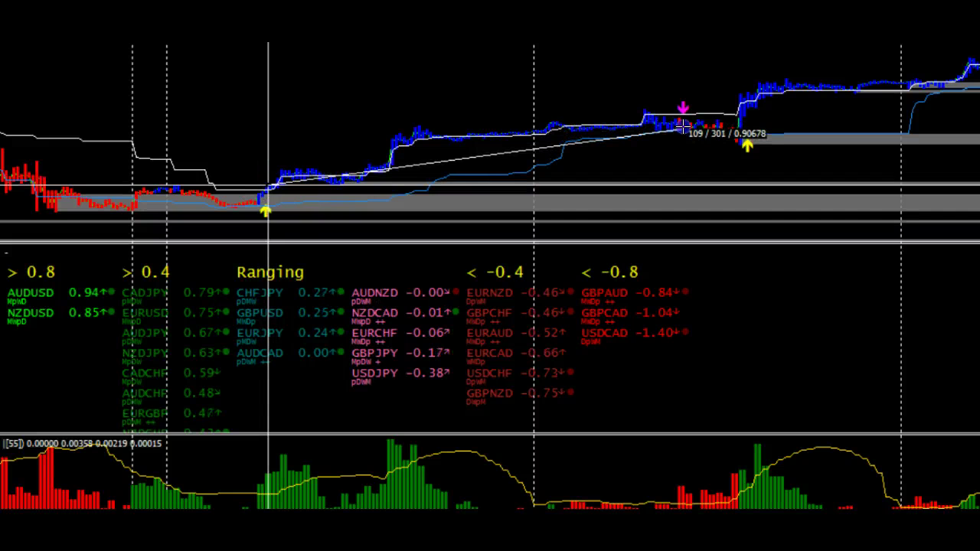
pyautogui.moveTo(606, 76); pyautogui.dragTo(481, 76)
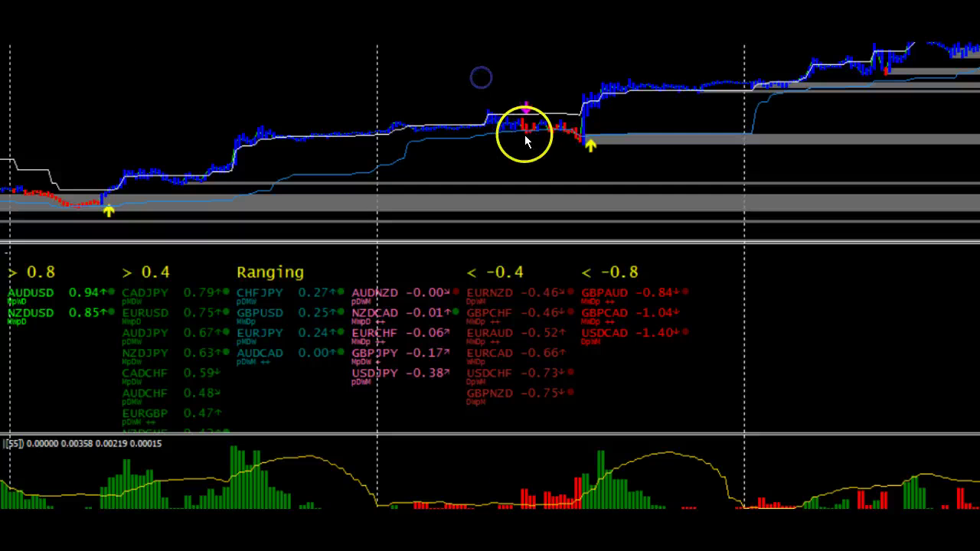
pyautogui.moveTo(525, 135); pyautogui.dragTo(242, 102)
pyautogui.middleClick(339, 149)
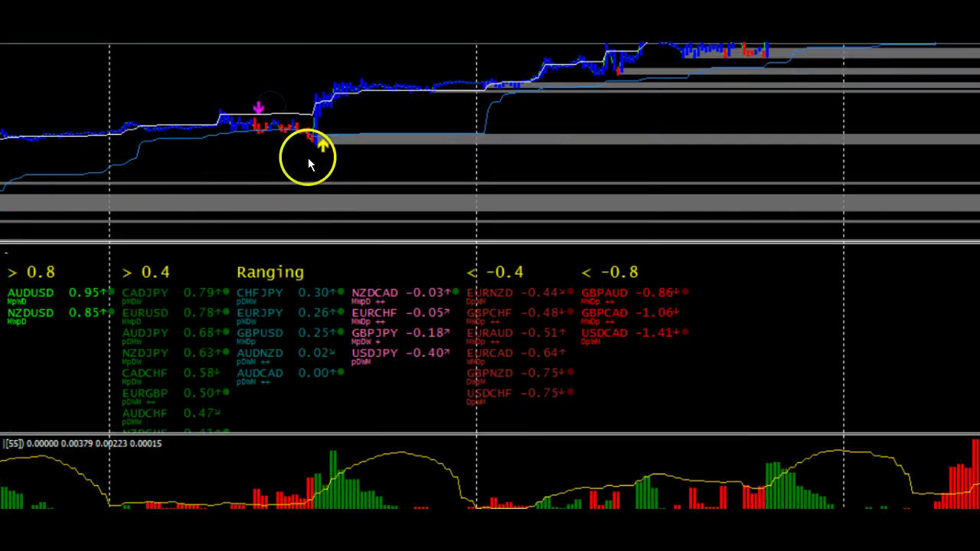
pyautogui.moveTo(322, 99); pyautogui.dragTo(969, 28)
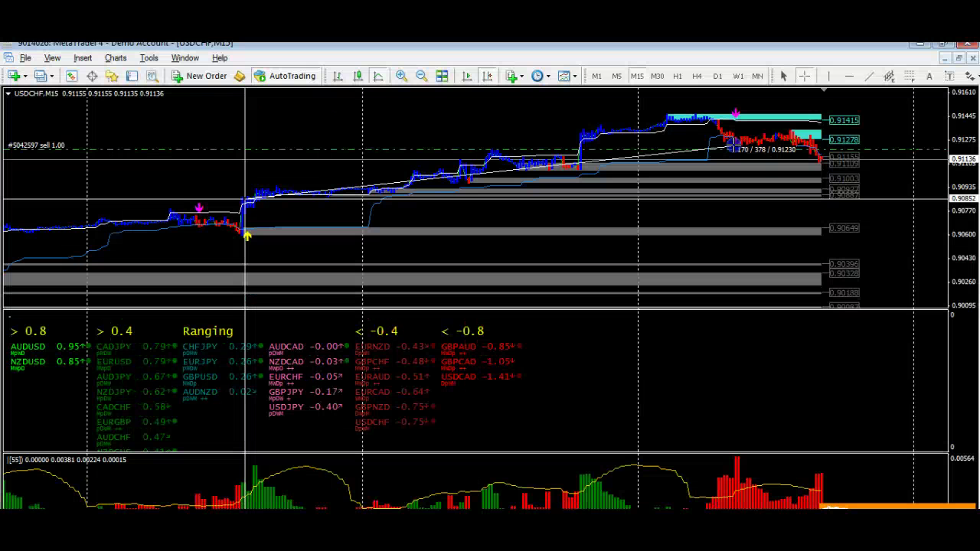
pyautogui.moveTo(734, 146); pyautogui.dragTo(605, 130)
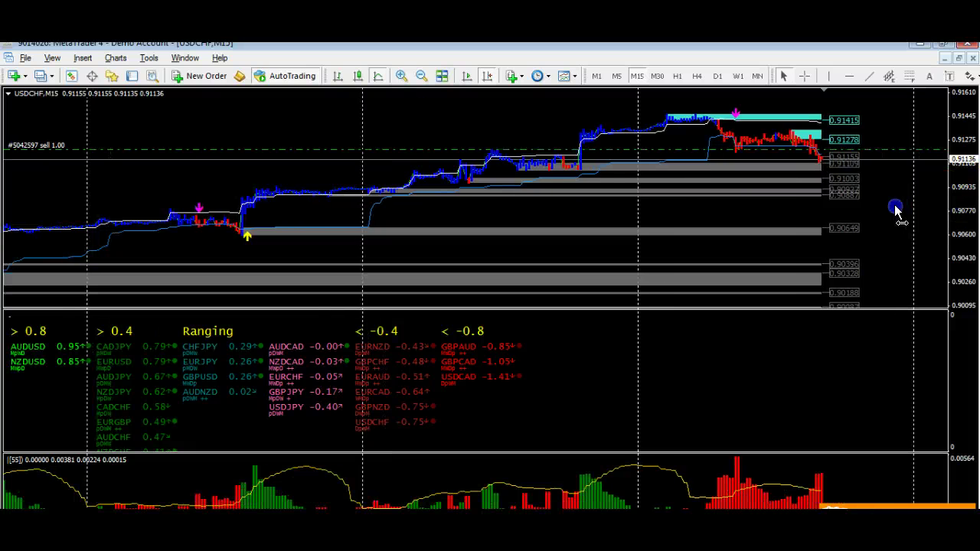
# Step: Rescale the USDCHF price axis to fit the recent bars
pyautogui.moveTo(957, 219); pyautogui.dragTo(964, 178)
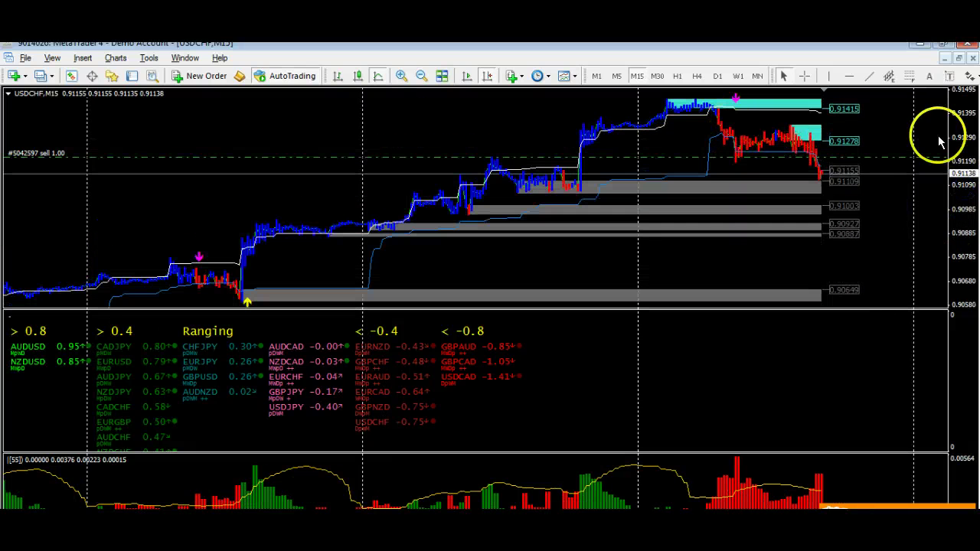
pyautogui.moveTo(963, 143); pyautogui.dragTo(877, 191)
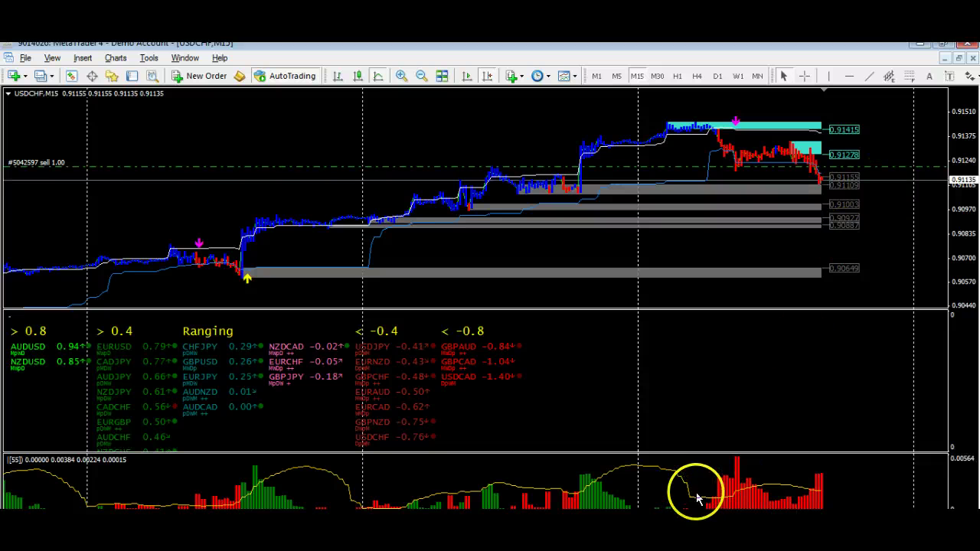
pyautogui.middleClick(734, 173)
pyautogui.middleClick(736, 170)
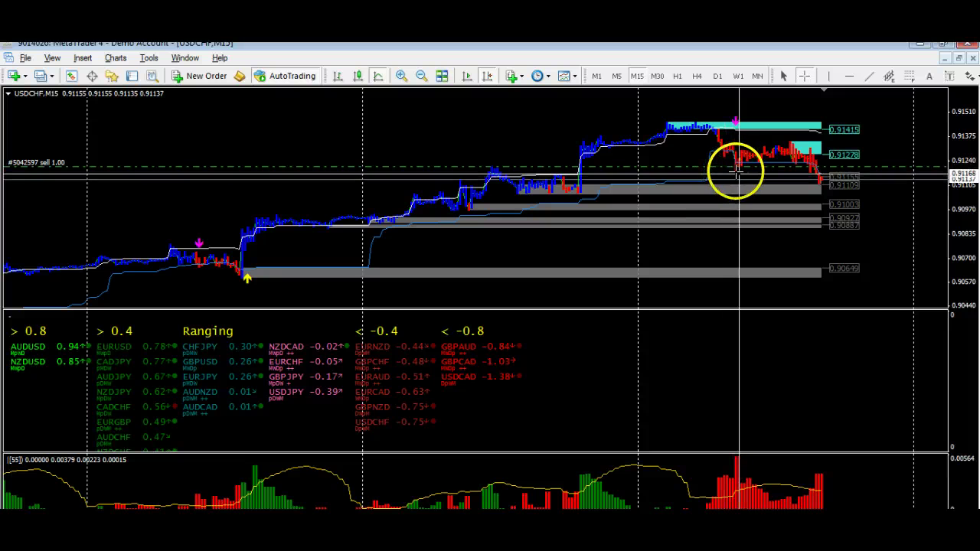
pyautogui.click(961, 144)
pyautogui.click(272, 139)
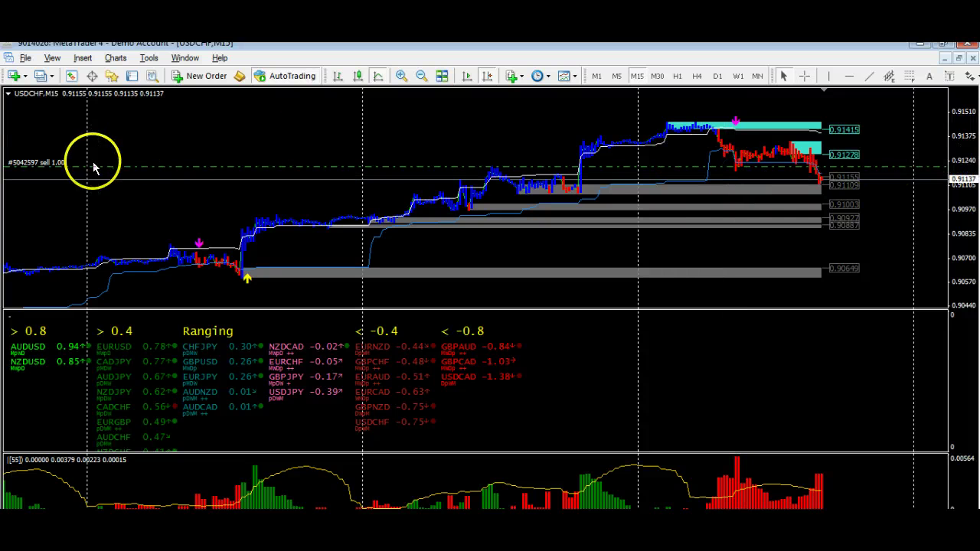
# Step: Read the sell arrow's time and price, then measure the move to the latest candles
pyautogui.middleClick(735, 151)
pyautogui.click(737, 159)
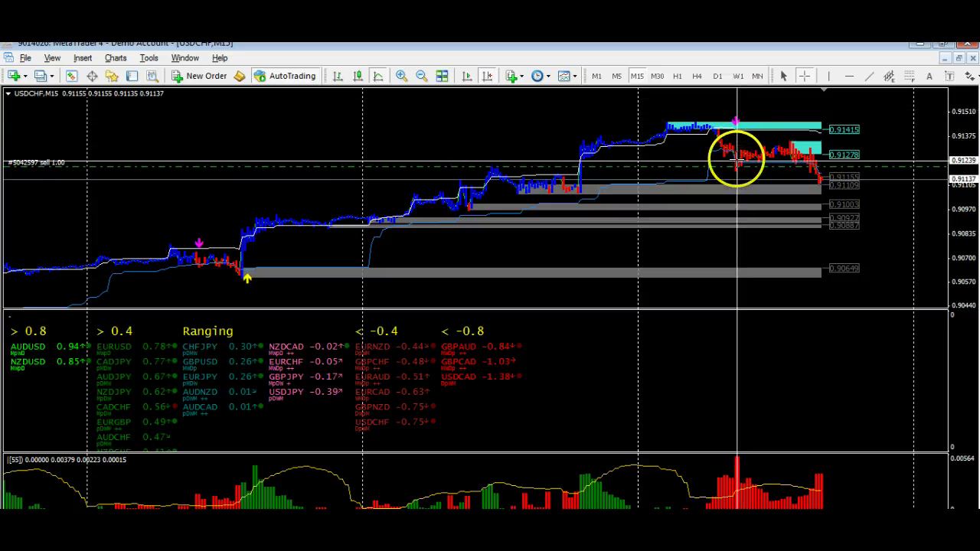
pyautogui.click(738, 135)
pyautogui.click(736, 157)
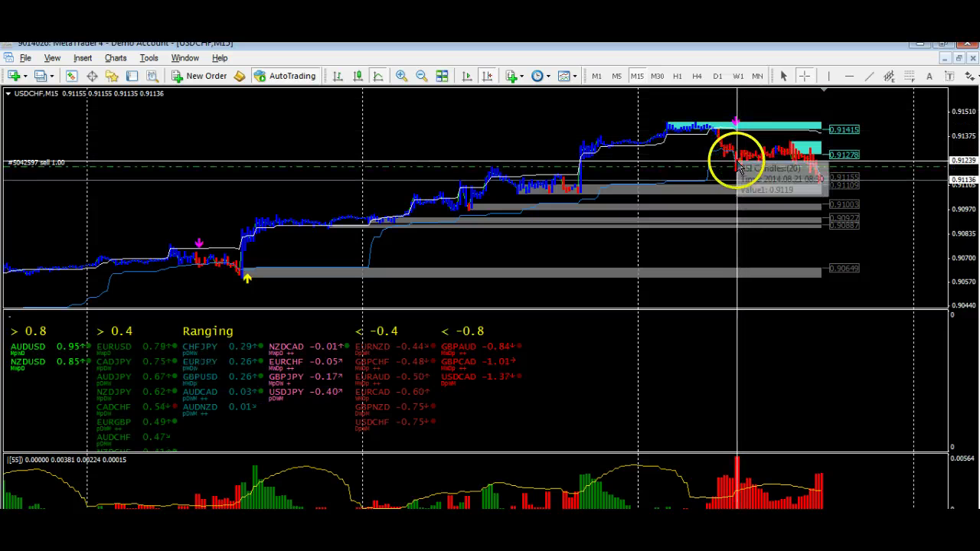
pyautogui.click(720, 496)
pyautogui.click(761, 289)
pyautogui.moveTo(735, 158)
pyautogui.mouseDown()
pyautogui.moveTo(823, 178)
pyautogui.moveTo(809, 203)
pyautogui.mouseUp()
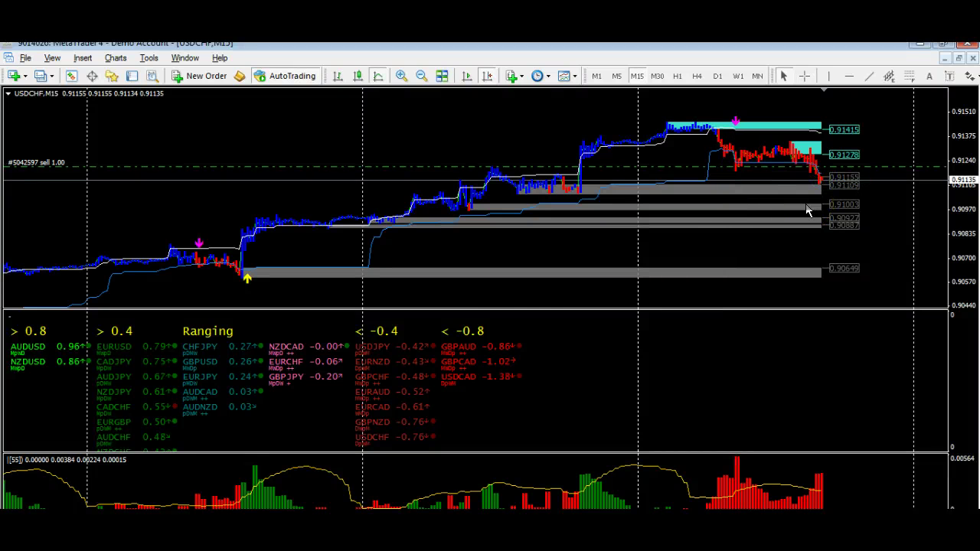
pyautogui.moveTo(469, 343); pyautogui.dragTo(482, 373)
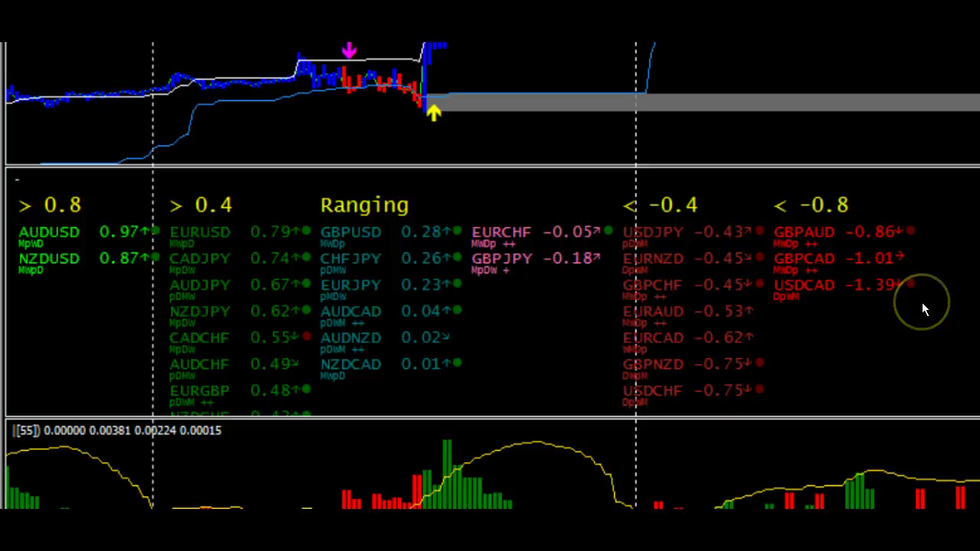
pyautogui.click(62, 277)
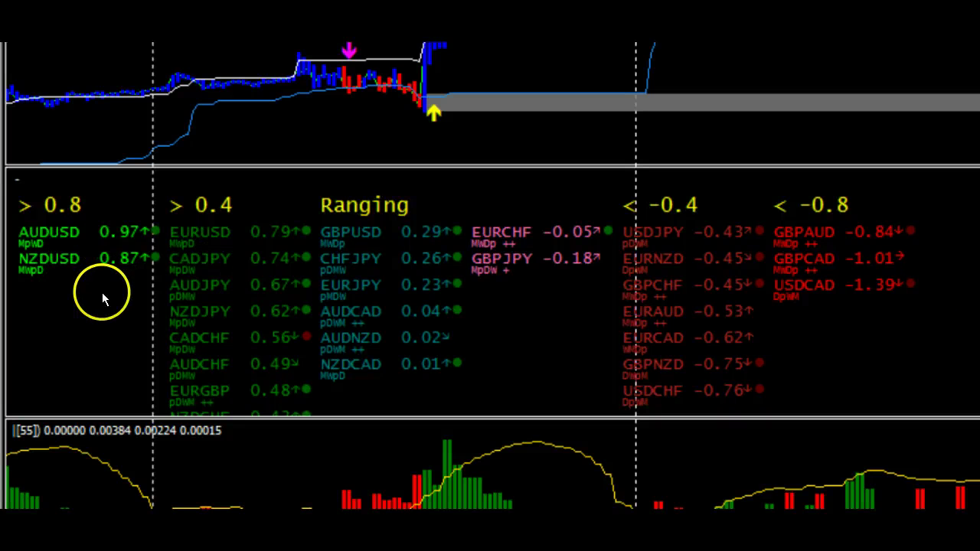
pyautogui.click(132, 260)
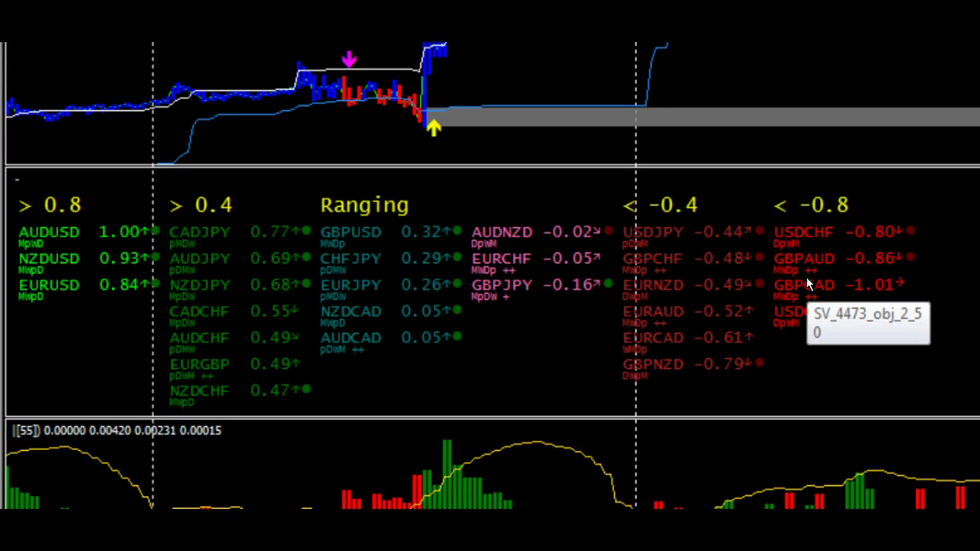
pyautogui.click(808, 219)
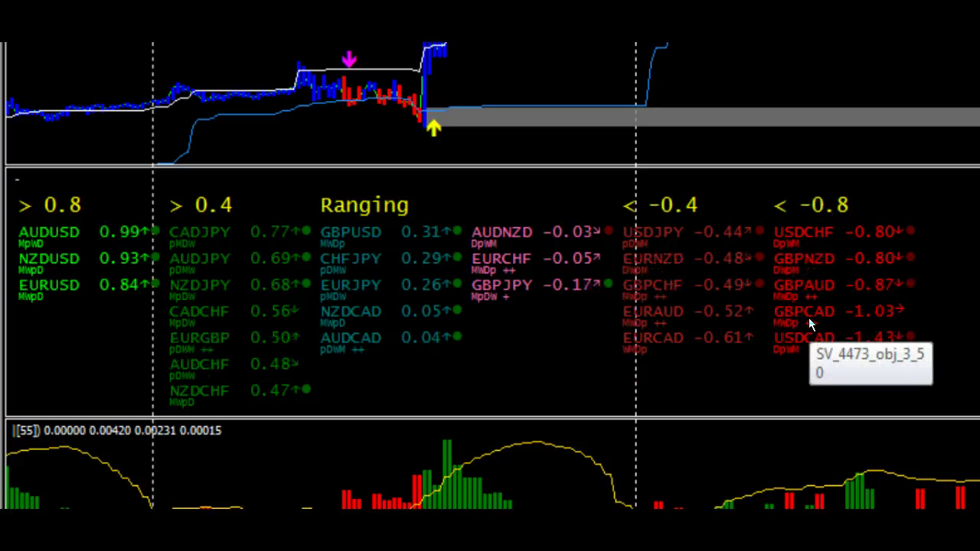
pyautogui.click(873, 306)
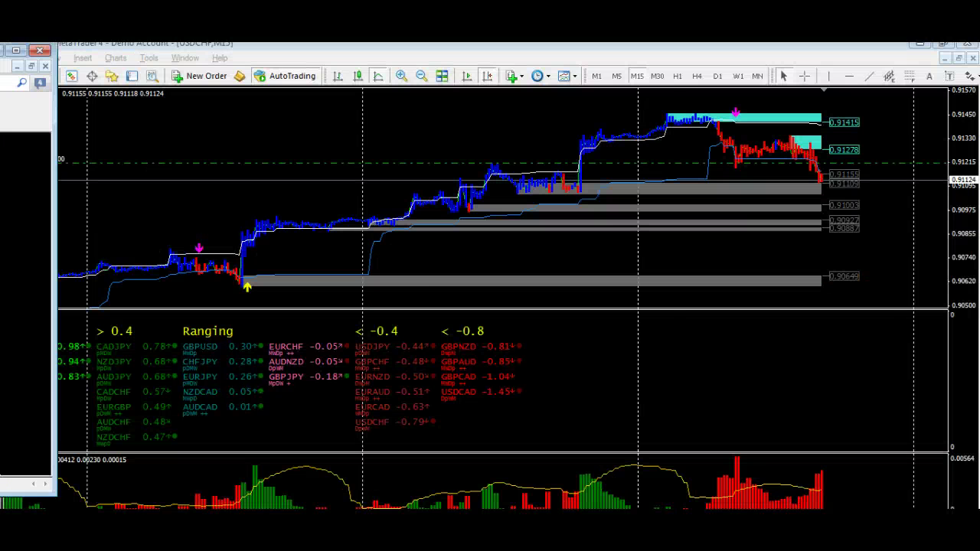
# Step: Centre the ACM GOLD terminal and maximize it to show the Overall Currency Strengths dashboard
pyautogui.moveTo(0, 127); pyautogui.dragTo(508, 126)
pyautogui.doubleClick(507, 125)
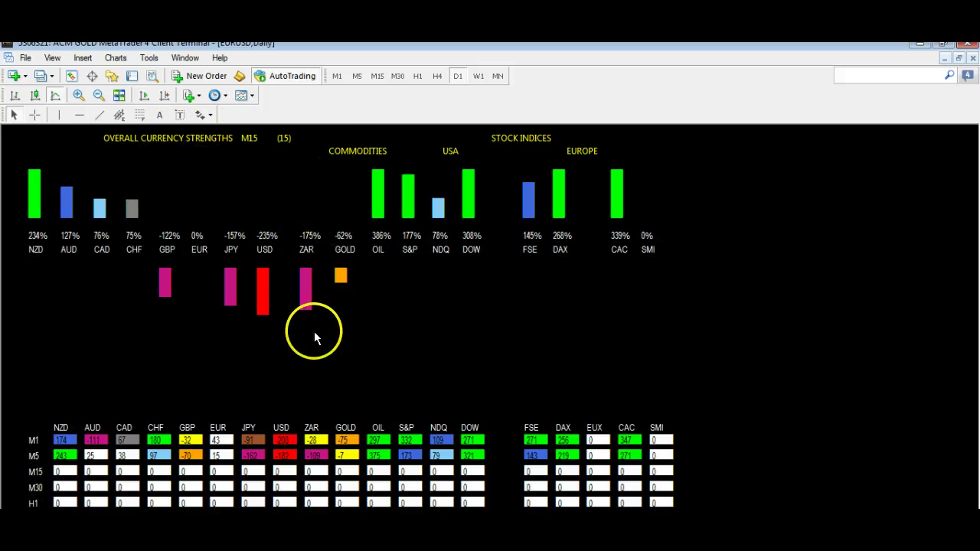
# Step: Switch to the annotated 'eurusd 15 min 21 Aug.jpg' screenshot in Windows Live Photo Gallery
pyautogui.click(286, 300)
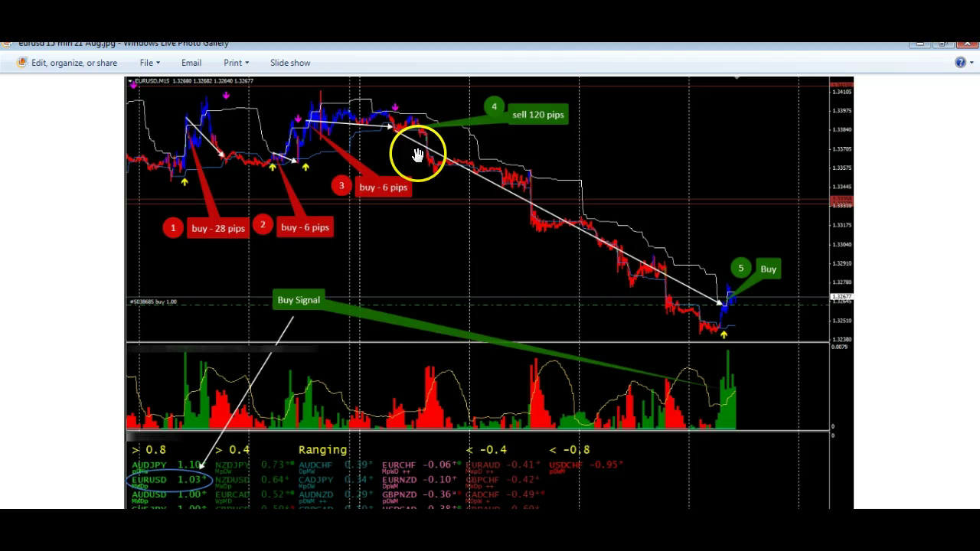
# Step: Pan around the annotated EURUSD image to review the numbered trades
pyautogui.moveTo(437, 179); pyautogui.dragTo(441, 123)
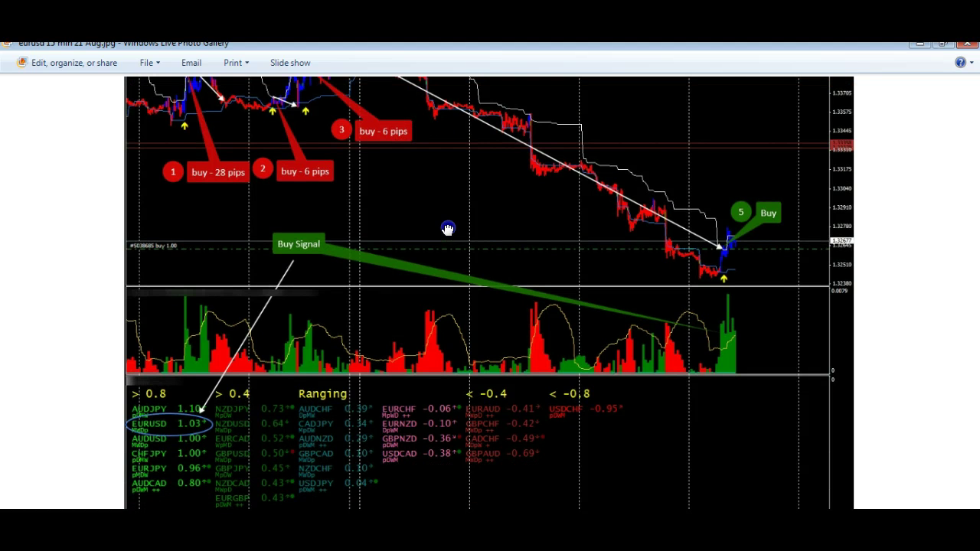
pyautogui.moveTo(451, 204); pyautogui.dragTo(447, 241)
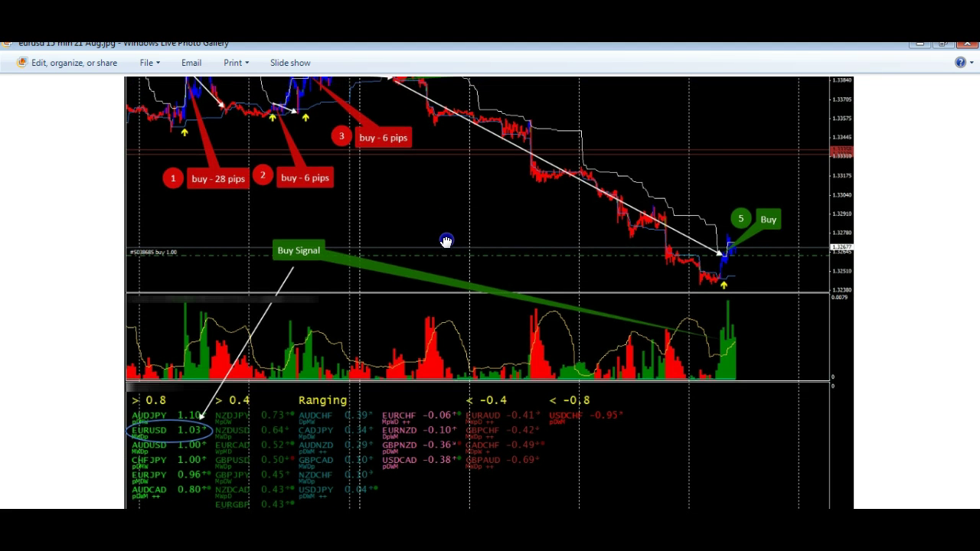
pyautogui.moveTo(405, 214); pyautogui.dragTo(403, 295)
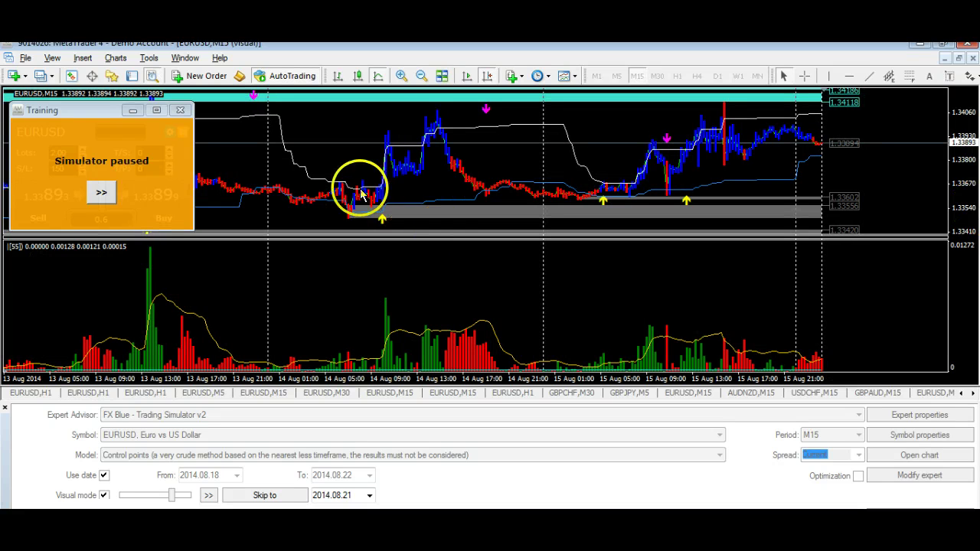
# Step: Advance the EURUSD M15 backtest to the newest bar, adjust the price scale, and resume the simulator
pyautogui.click(463, 76)
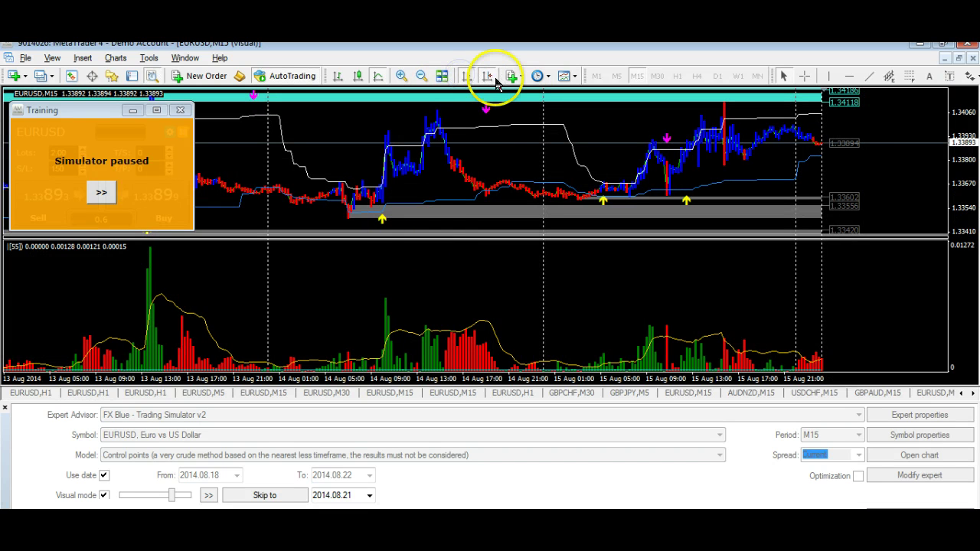
pyautogui.click(467, 76)
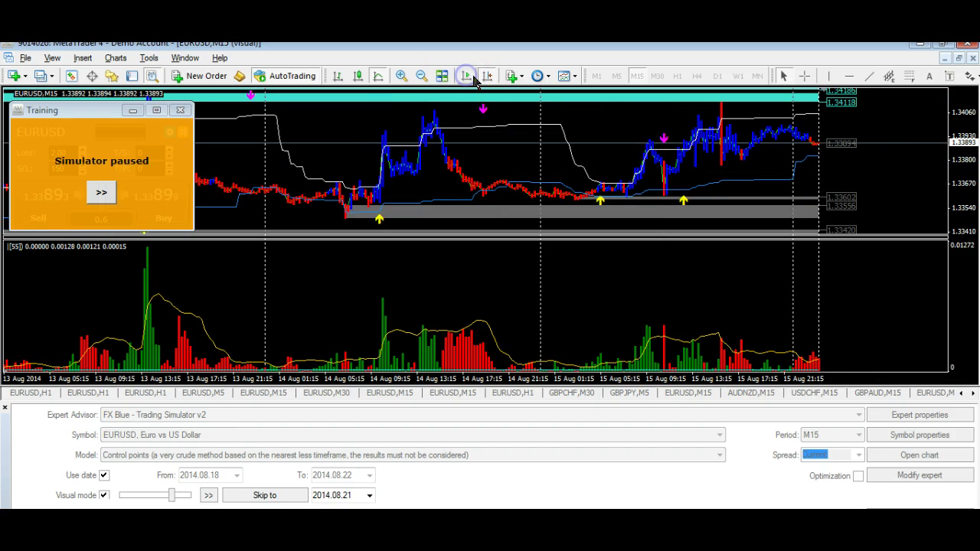
pyautogui.click(467, 76)
pyautogui.click(957, 158)
pyautogui.click(101, 193)
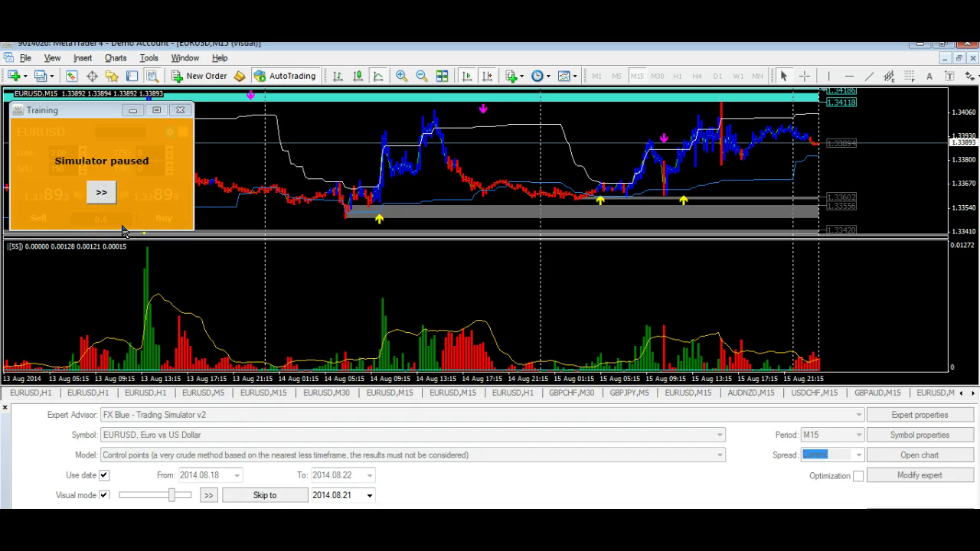
pyautogui.click(103, 196)
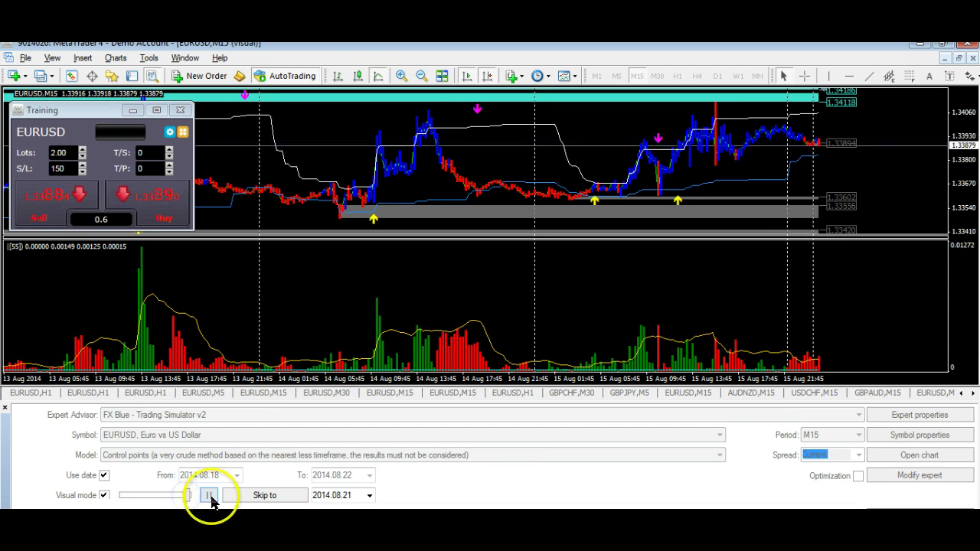
pyautogui.click(212, 501)
pyautogui.click(665, 139)
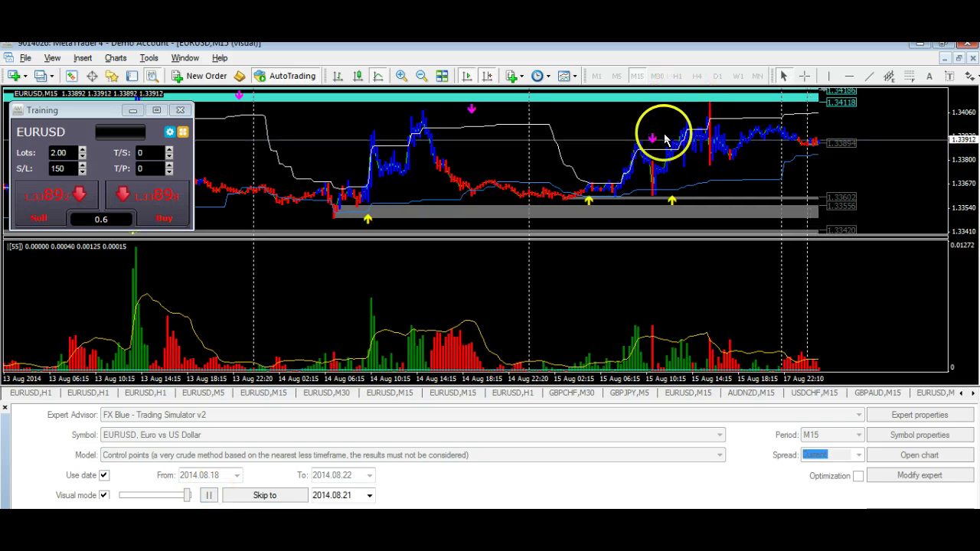
pyautogui.click(211, 495)
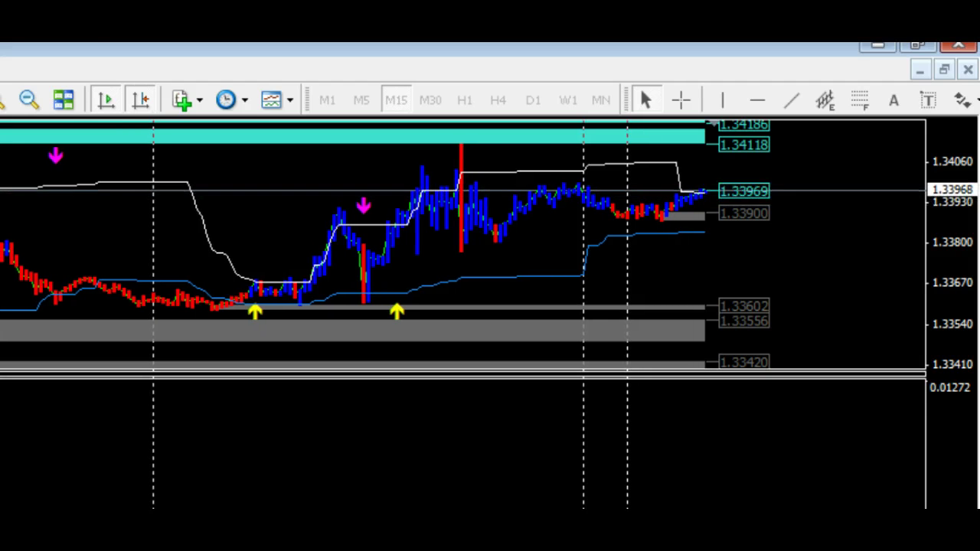
pyautogui.click(140, 101)
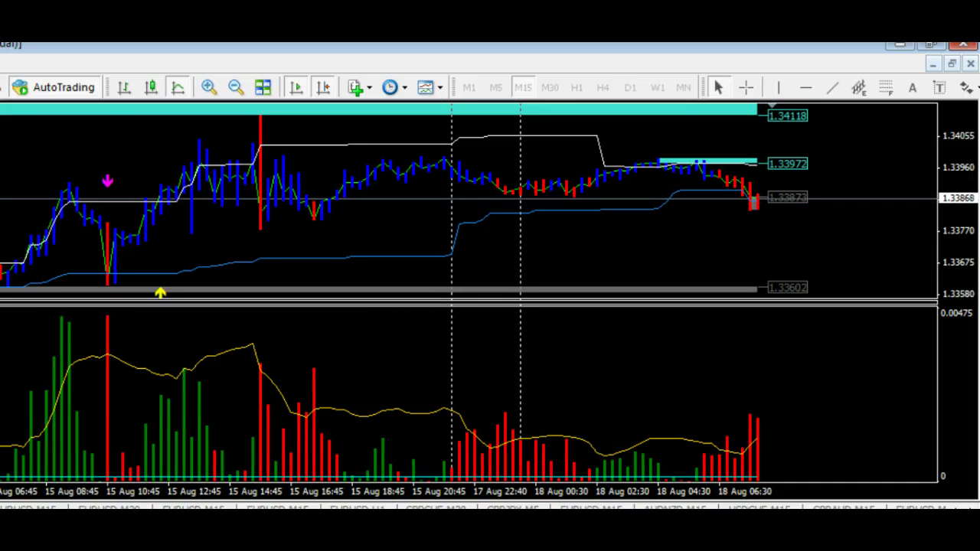
pyautogui.middleClick(750, 191)
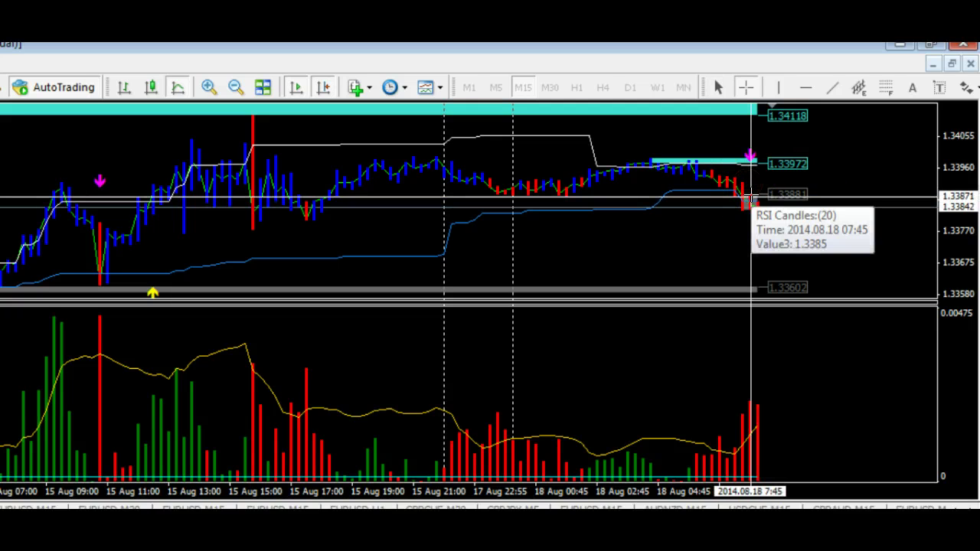
pyautogui.middleClick(752, 198)
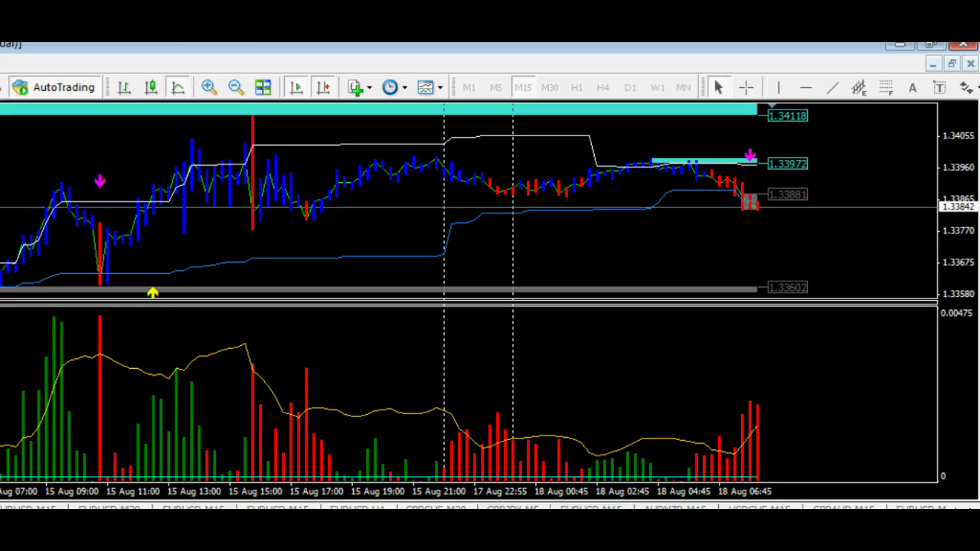
pyautogui.moveTo(167, 498); pyautogui.dragTo(170, 499)
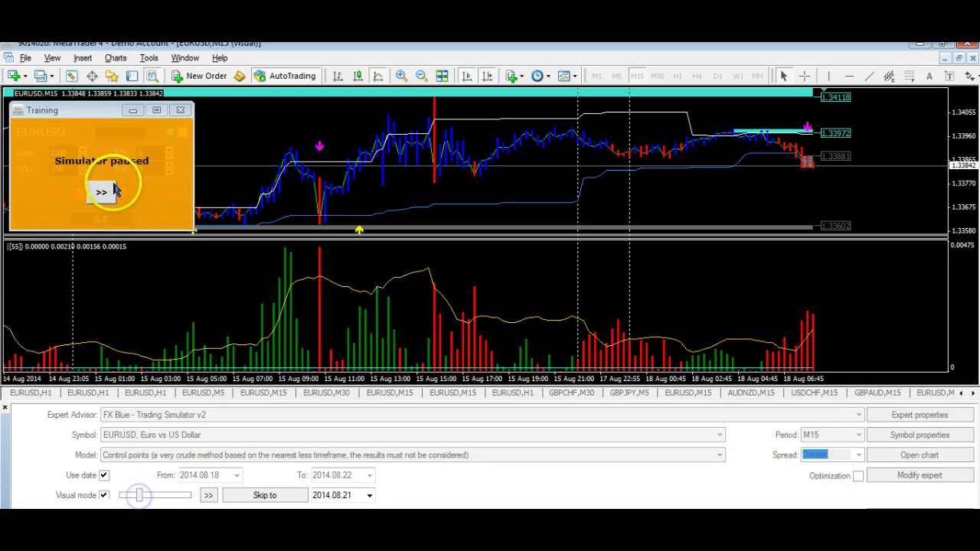
# Step: Resume the backtest, open a 2-lot EURUSD sell, and speed up playback
pyautogui.click(112, 189)
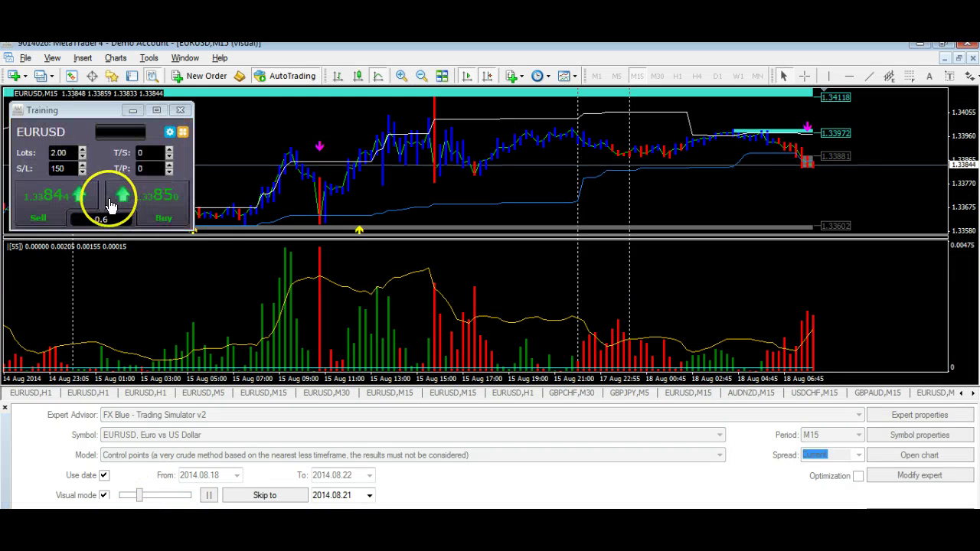
pyautogui.click(54, 203)
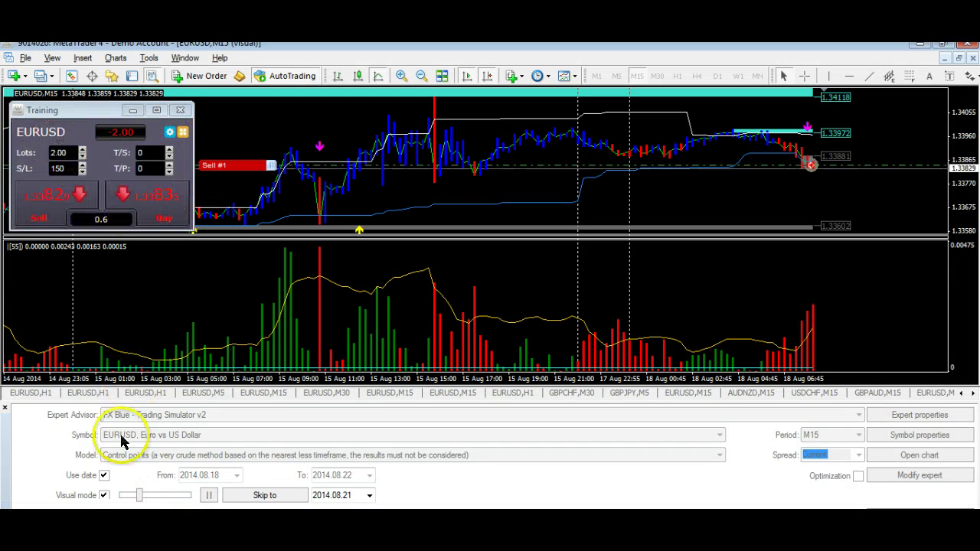
pyautogui.moveTo(138, 496); pyautogui.dragTo(184, 498)
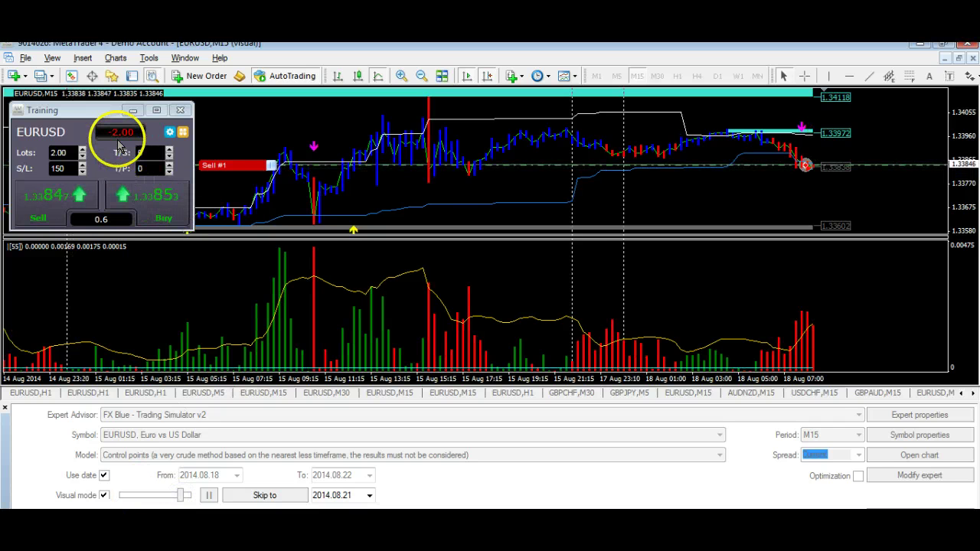
# Step: Show the Account info window for the open trade and move it to the lower left
pyautogui.click(170, 132)
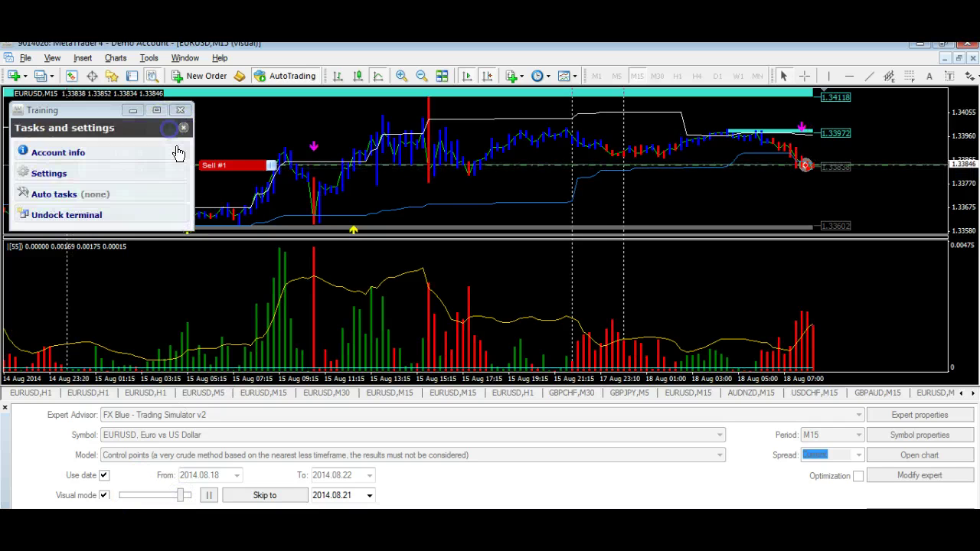
pyautogui.click(63, 152)
pyautogui.moveTo(443, 203); pyautogui.dragTo(55, 262)
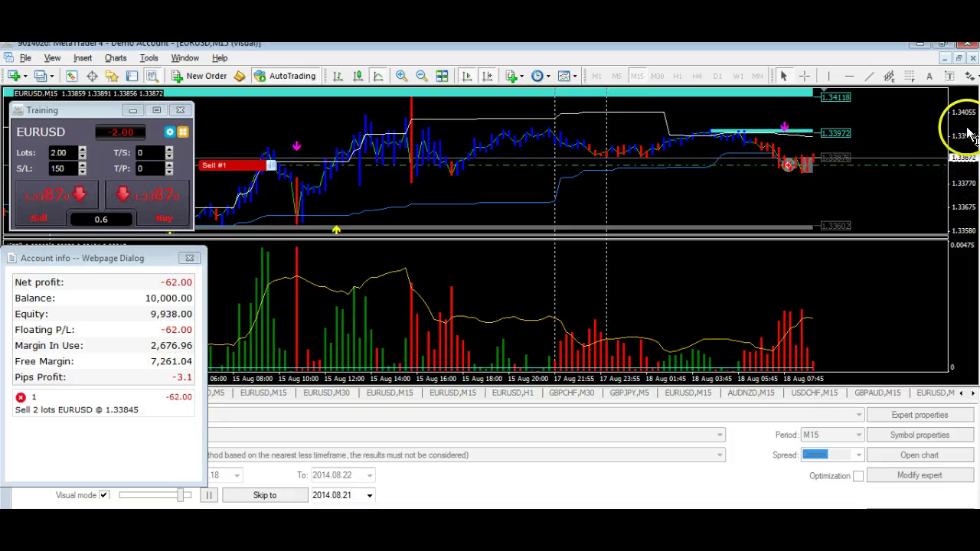
# Step: Move the sell trade's stop loss to 1.34384, rescaling the price axis to reach it
pyautogui.moveTo(963, 110); pyautogui.dragTo(967, 170)
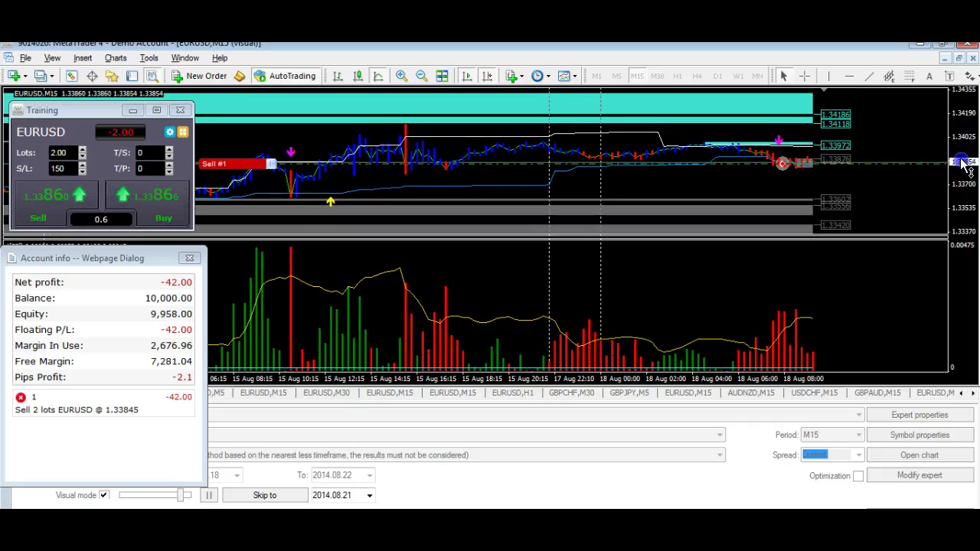
pyautogui.moveTo(963, 110); pyautogui.dragTo(963, 174)
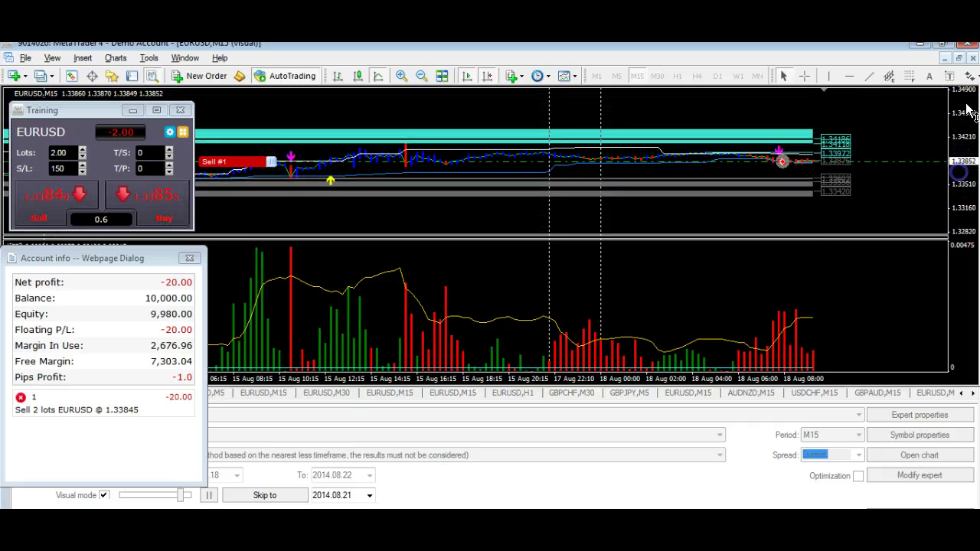
pyautogui.moveTo(965, 135); pyautogui.dragTo(965, 155)
pyautogui.moveTo(271, 97); pyautogui.dragTo(272, 134)
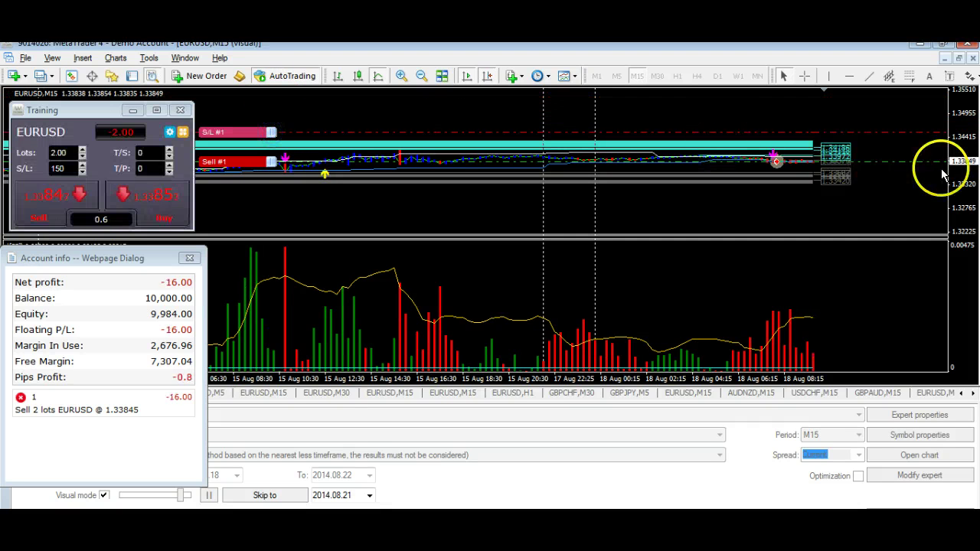
pyautogui.moveTo(971, 197); pyautogui.dragTo(971, 110)
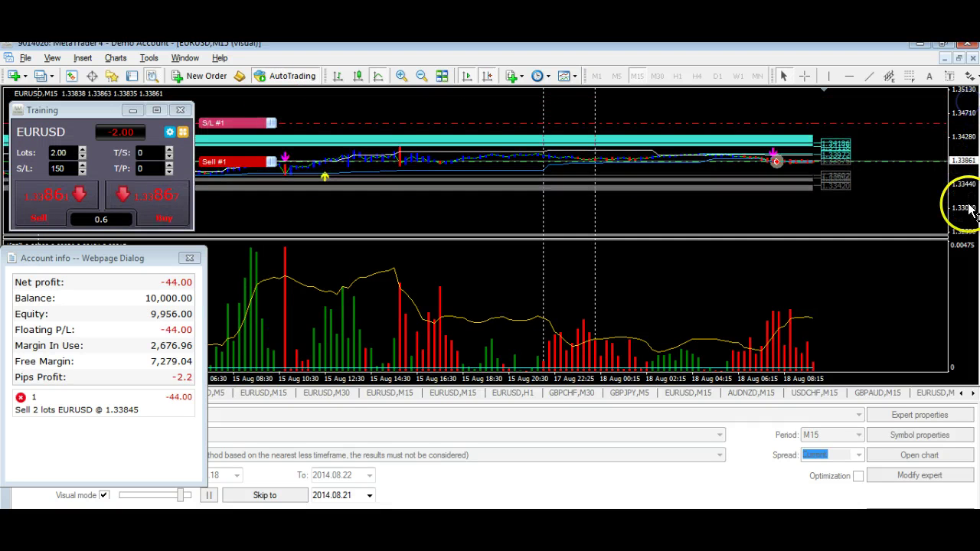
pyautogui.moveTo(973, 210); pyautogui.dragTo(976, 142)
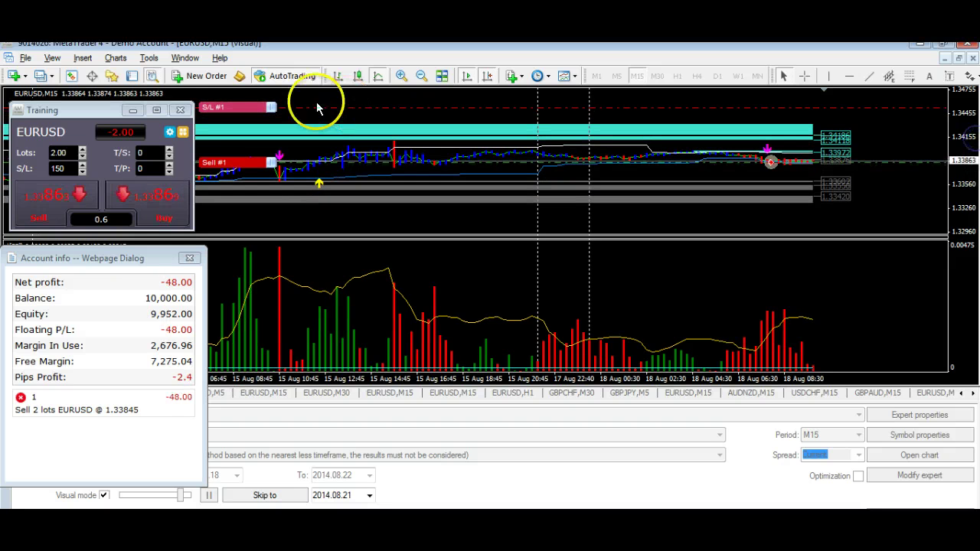
pyautogui.moveTo(272, 106); pyautogui.dragTo(271, 119)
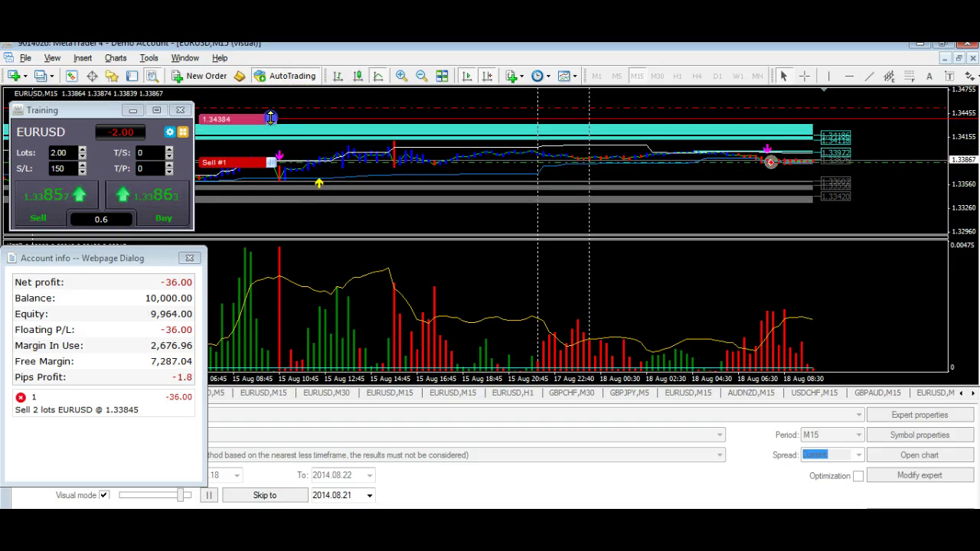
pyautogui.moveTo(963, 171); pyautogui.dragTo(967, 121)
# Step: Adjust playback speed, zoom in on recent bars, and enlarge the price pane
pyautogui.moveTo(183, 497); pyautogui.dragTo(184, 496)
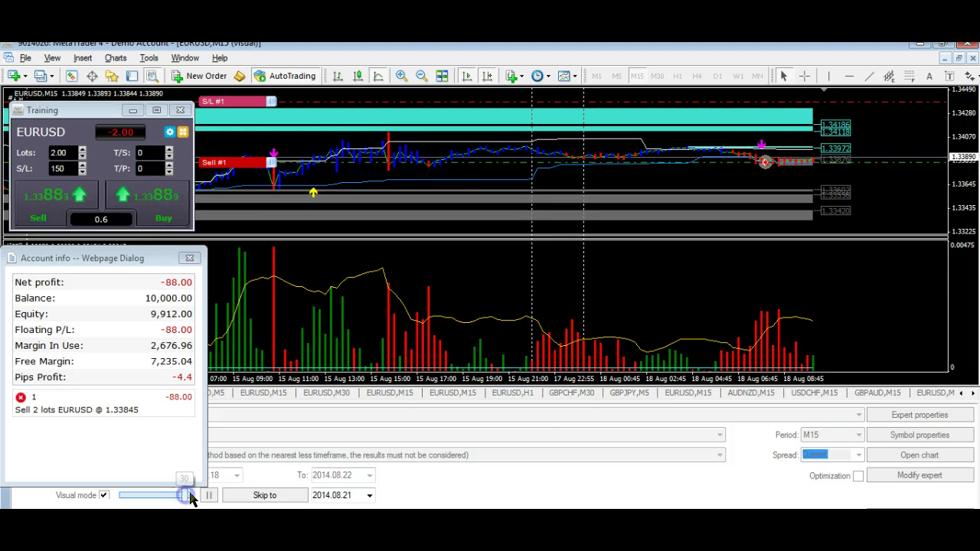
pyautogui.click(401, 75)
pyautogui.moveTo(966, 205); pyautogui.dragTo(950, 180)
pyautogui.moveTo(889, 238); pyautogui.dragTo(888, 295)
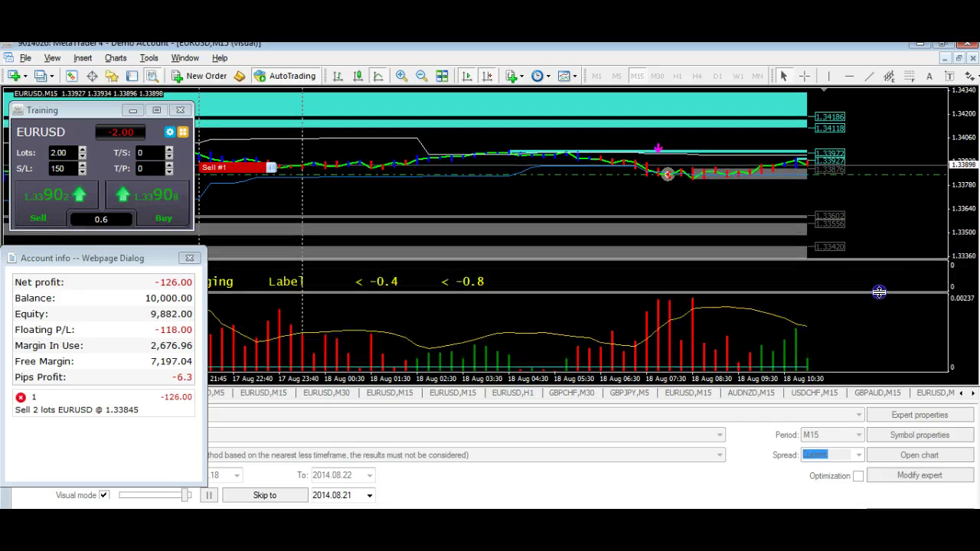
pyautogui.moveTo(929, 254); pyautogui.dragTo(867, 295)
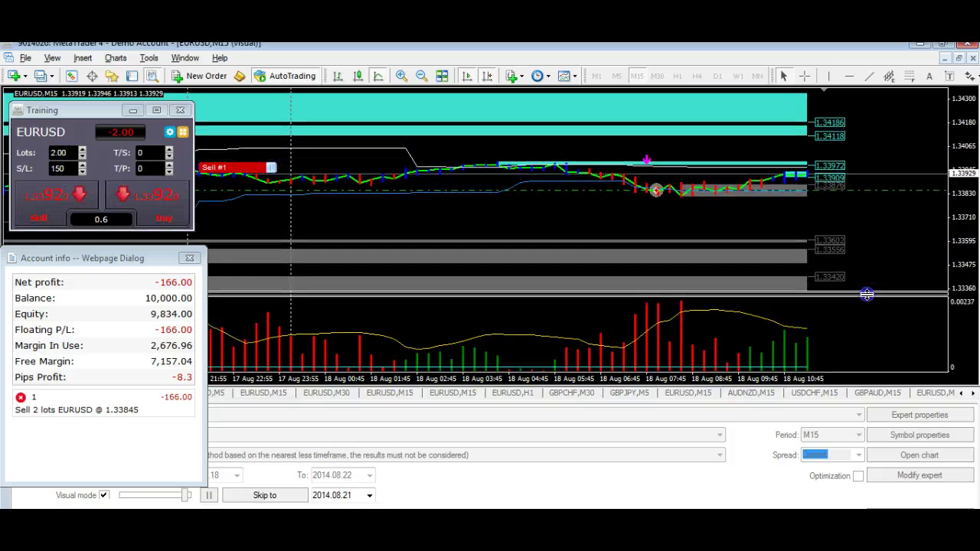
pyautogui.moveTo(958, 239); pyautogui.dragTo(784, 211)
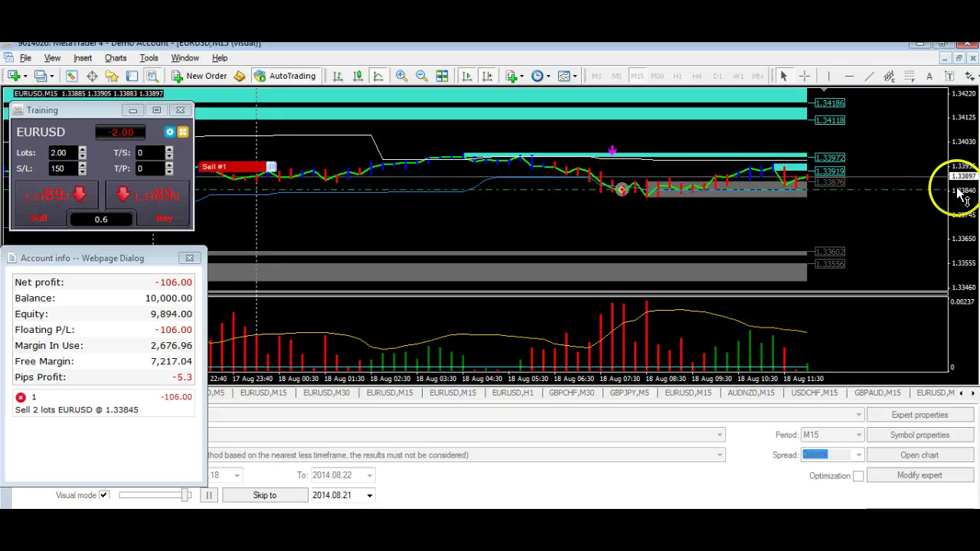
pyautogui.moveTo(965, 210); pyautogui.dragTo(965, 192)
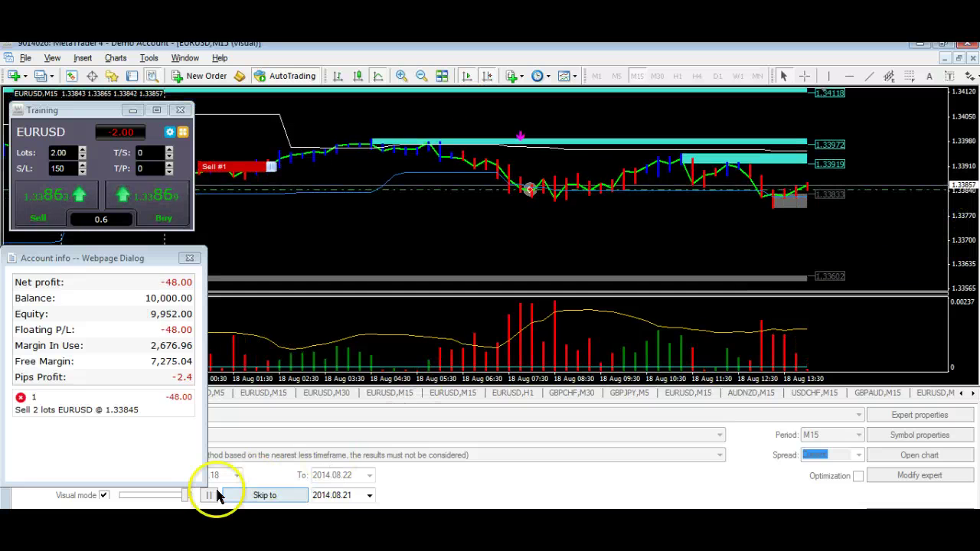
# Step: Keep playback speed around 31–32 and fit the price scale as the sell reaches +1,342.76
pyautogui.moveTo(188, 498); pyautogui.dragTo(186, 497)
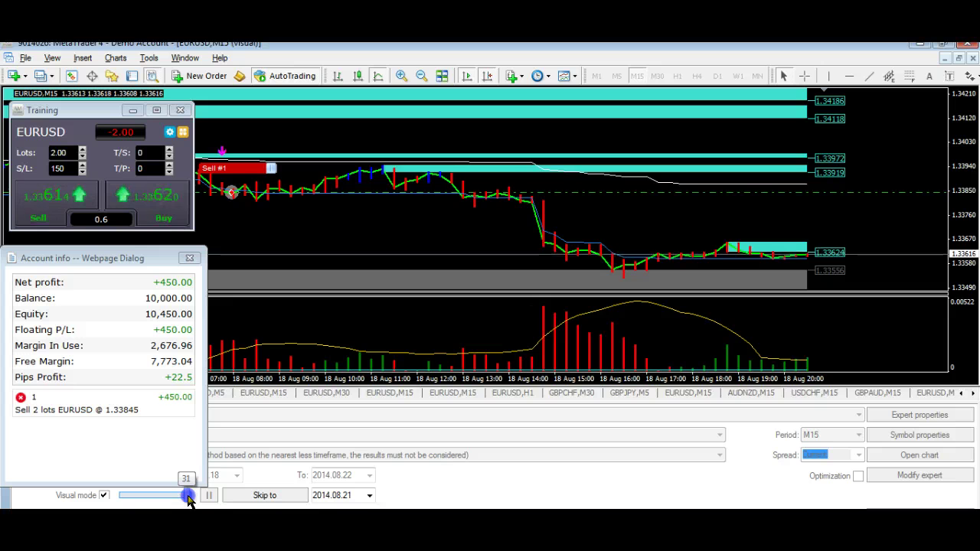
pyautogui.moveTo(188, 499); pyautogui.dragTo(192, 499)
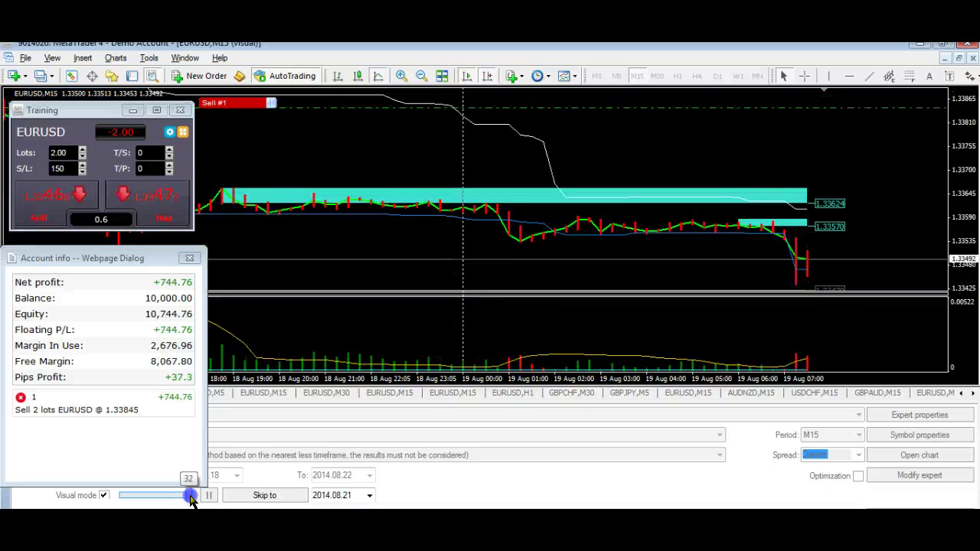
pyautogui.moveTo(191, 499); pyautogui.dragTo(188, 498)
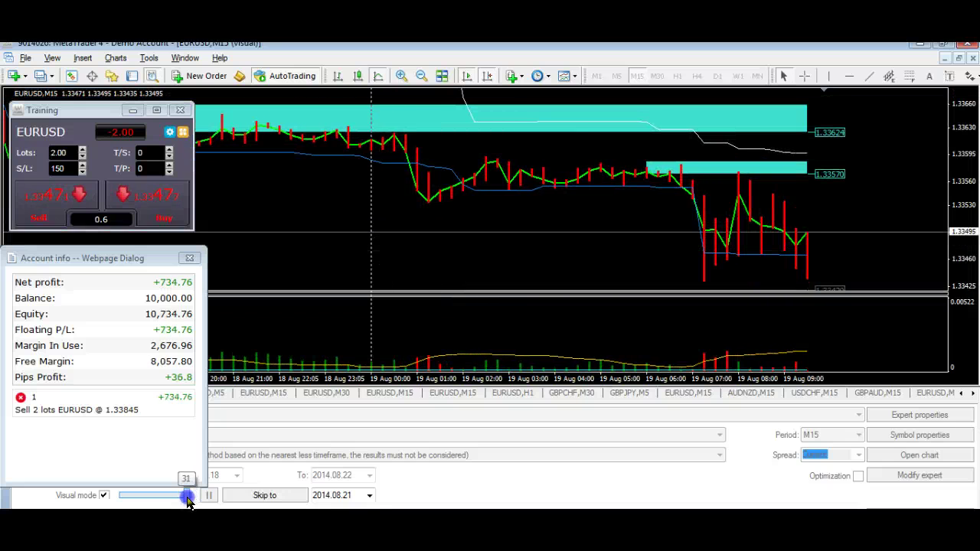
pyautogui.moveTo(957, 165); pyautogui.dragTo(959, 179)
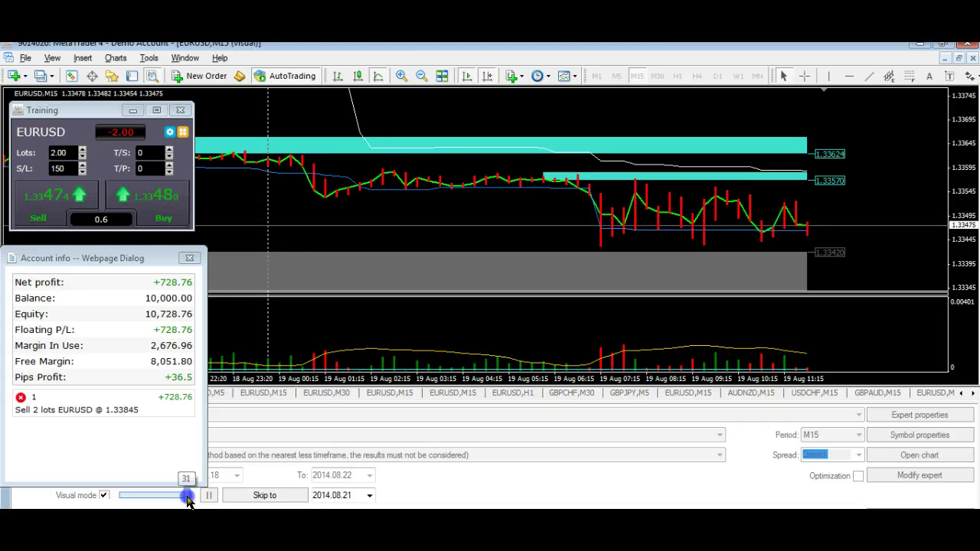
pyautogui.moveTo(187, 500); pyautogui.dragTo(191, 499)
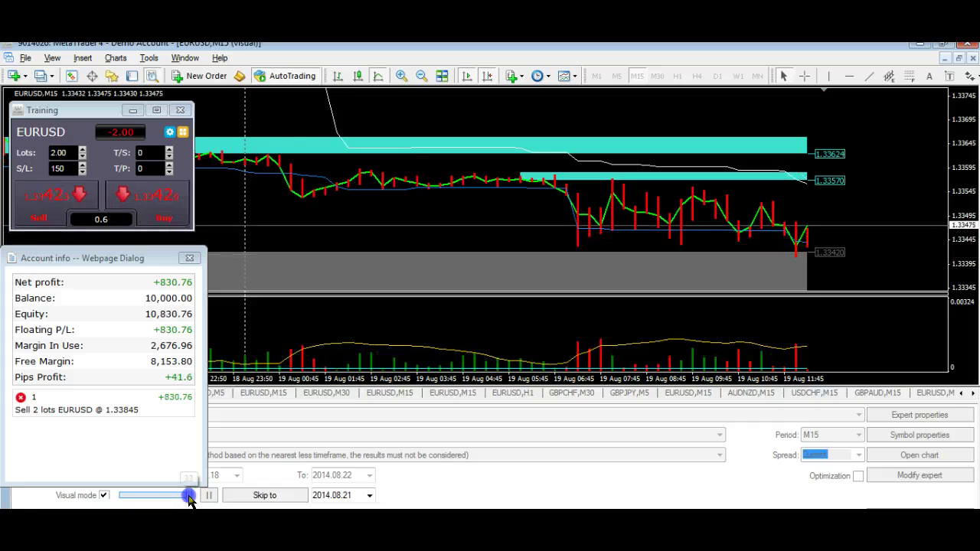
pyautogui.moveTo(188, 497); pyautogui.dragTo(185, 500)
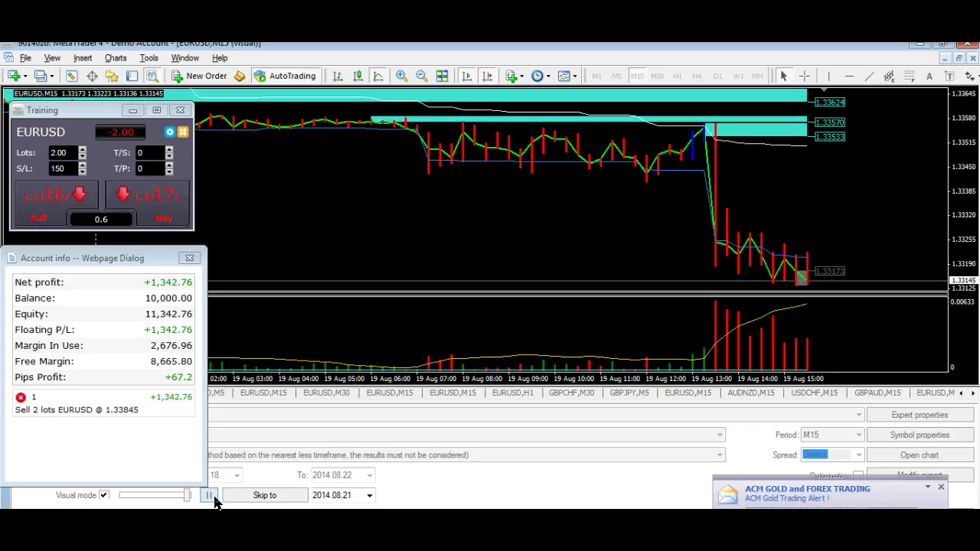
# Step: Zoom the chart out two levels, raise the speed, and pause at +2,531.80 profit
pyautogui.moveTo(954, 151); pyautogui.dragTo(956, 222)
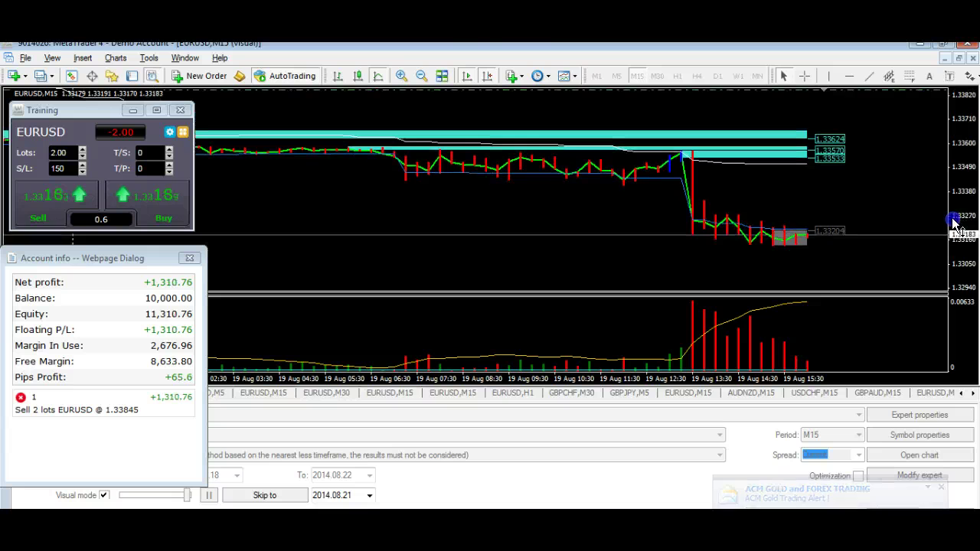
pyautogui.click(420, 76)
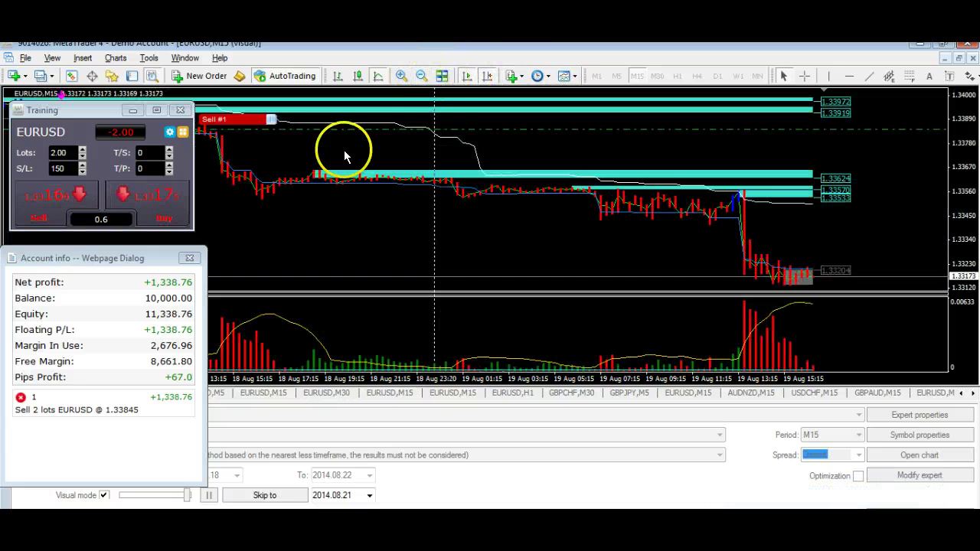
pyautogui.click(421, 75)
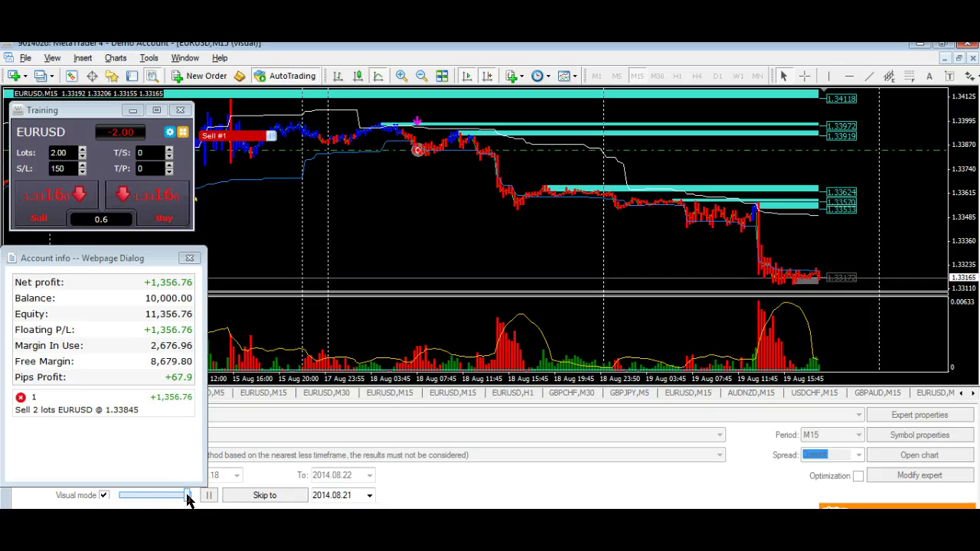
pyautogui.moveTo(188, 498); pyautogui.dragTo(191, 499)
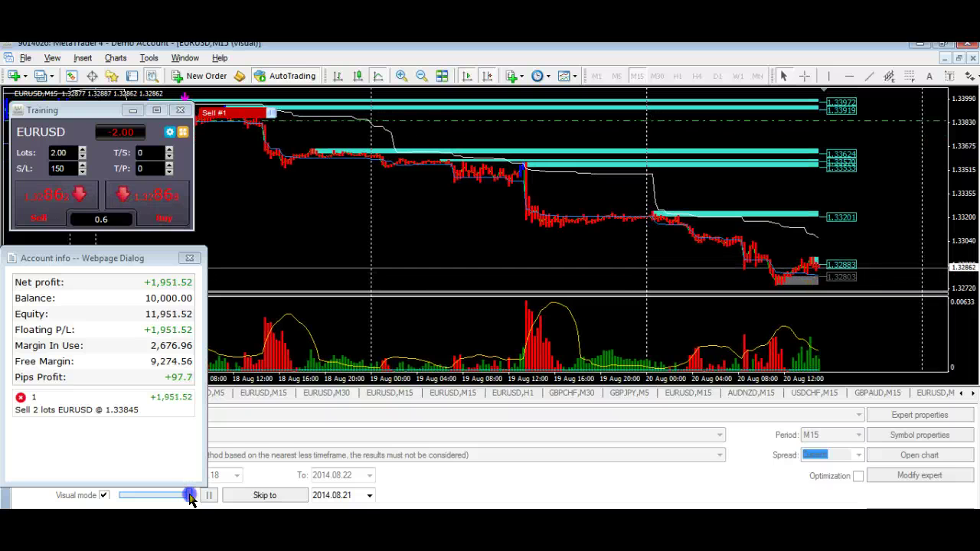
pyautogui.click(206, 498)
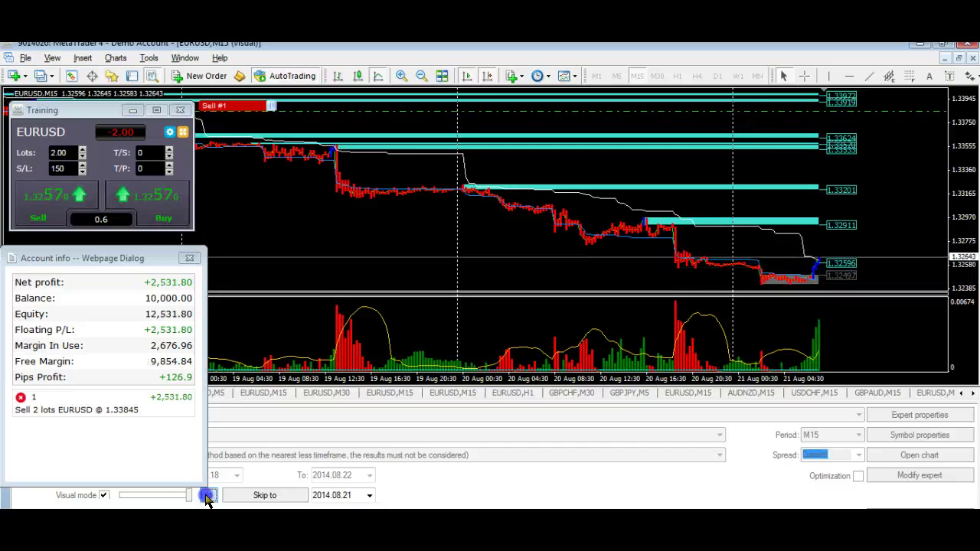
# Step: Pause the simulation, then resume it at a slightly slower playback speed
pyautogui.click(208, 496)
pyautogui.moveTo(192, 497); pyautogui.dragTo(183, 496)
pyautogui.click(210, 497)
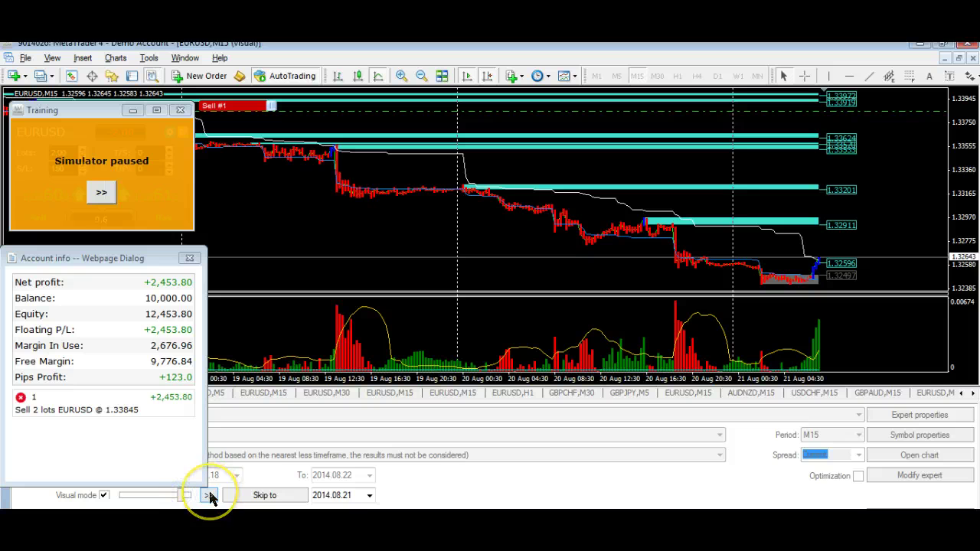
pyautogui.moveTo(191, 499); pyautogui.dragTo(184, 499)
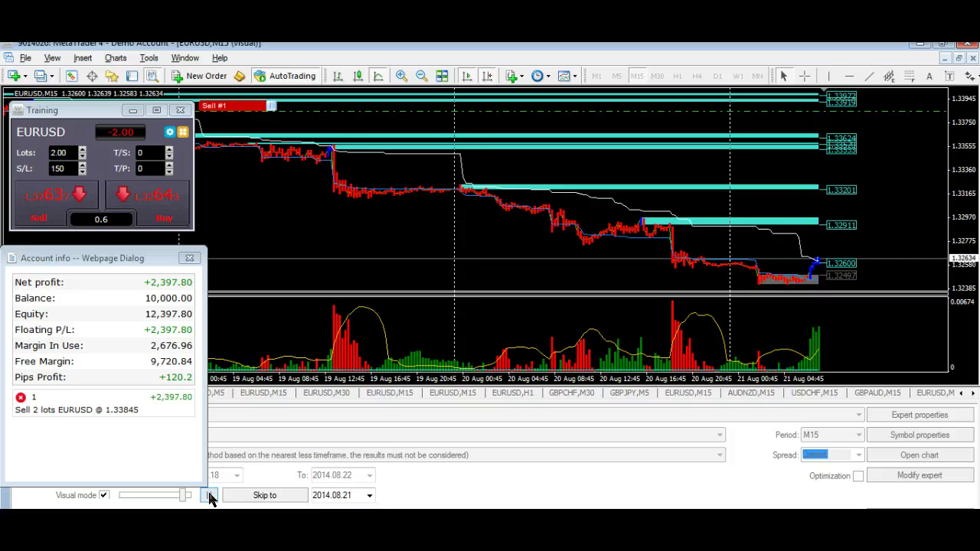
# Step: Stop the simulation at +2,477.80 net profit and open its FX Blue trading analysis
pyautogui.click(211, 497)
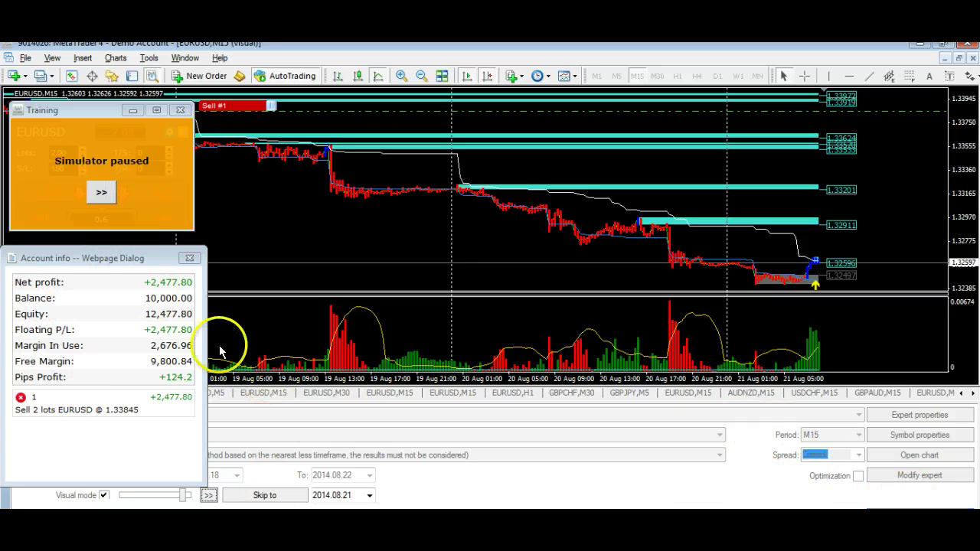
pyautogui.click(102, 202)
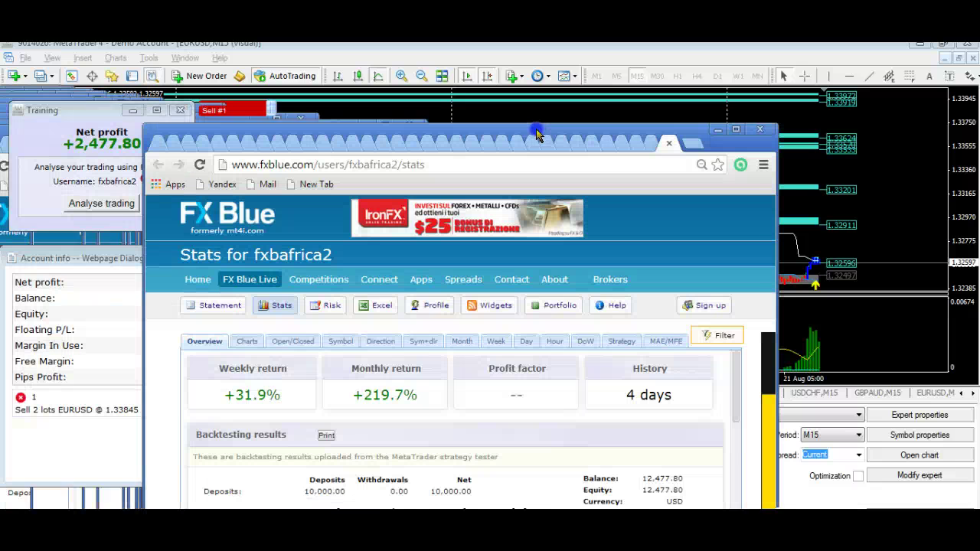
pyautogui.click(672, 142)
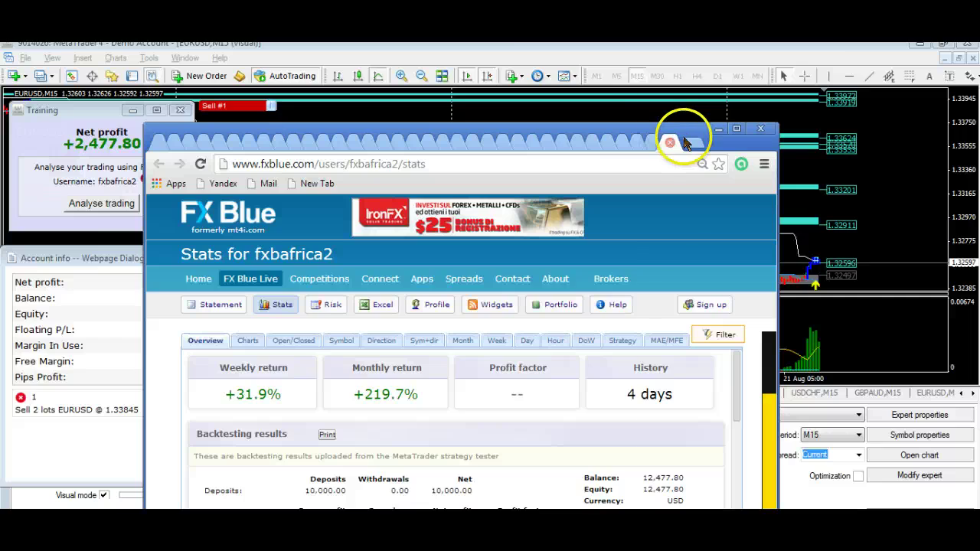
# Step: Maximize the FX Blue stats page, review 2,477.80 net profit and +31.9% weekly, then restore the browser
pyautogui.doubleClick(683, 137)
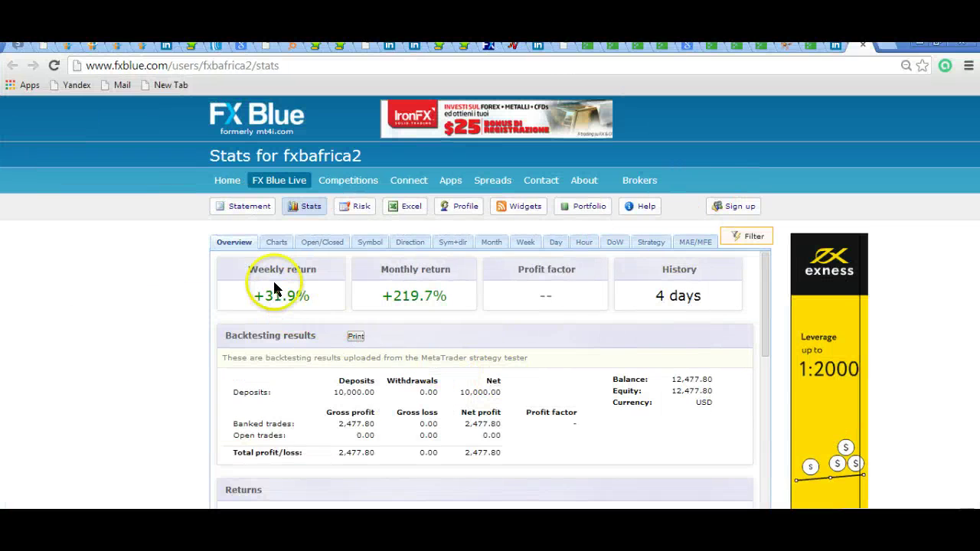
pyautogui.moveTo(768, 299)
pyautogui.mouseDown()
pyautogui.moveTo(763, 312)
pyautogui.moveTo(764, 285)
pyautogui.moveTo(766, 308)
pyautogui.moveTo(766, 300)
pyautogui.mouseUp()
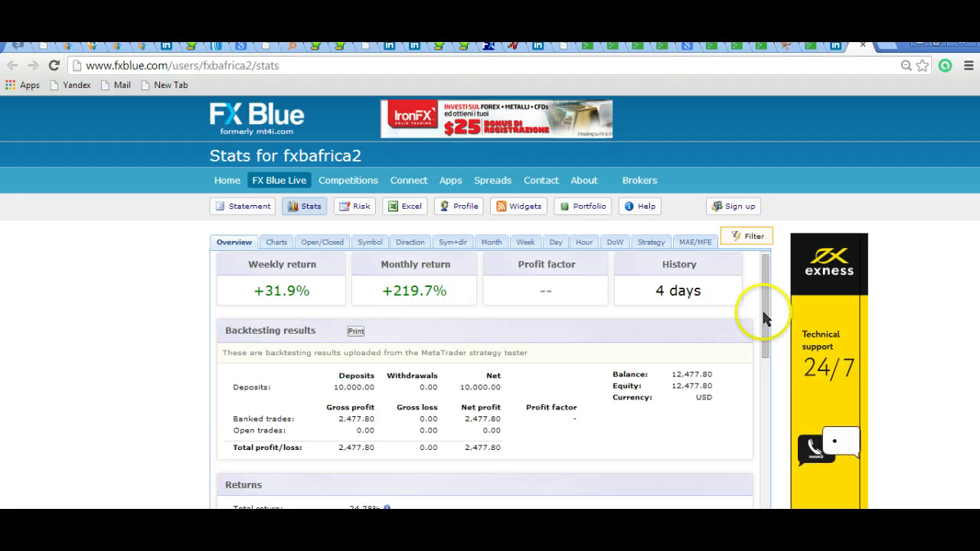
pyautogui.moveTo(764, 317); pyautogui.dragTo(767, 322)
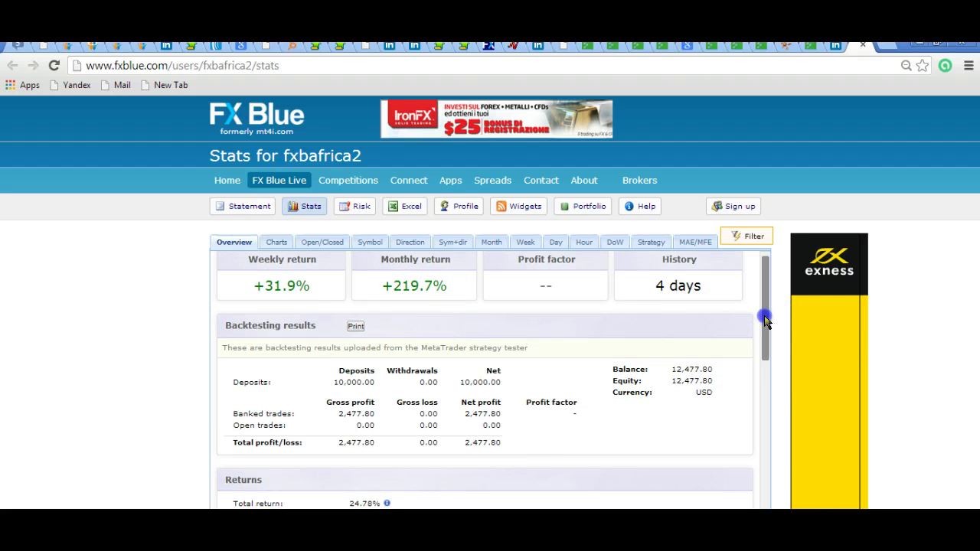
pyautogui.moveTo(765, 322)
pyautogui.mouseDown()
pyautogui.moveTo(770, 408)
pyautogui.moveTo(769, 313)
pyautogui.mouseUp()
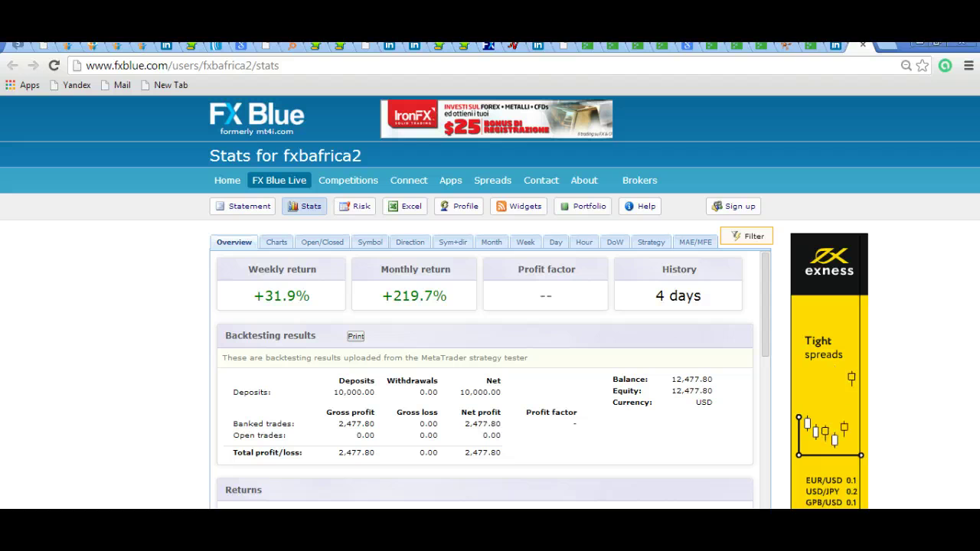
pyautogui.moveTo(716, 44)
pyautogui.mouseDown()
pyautogui.moveTo(620, 148)
pyautogui.moveTo(620, 131)
pyautogui.moveTo(511, 137)
pyautogui.moveTo(429, 322)
pyautogui.moveTo(429, 536)
pyautogui.mouseUp()
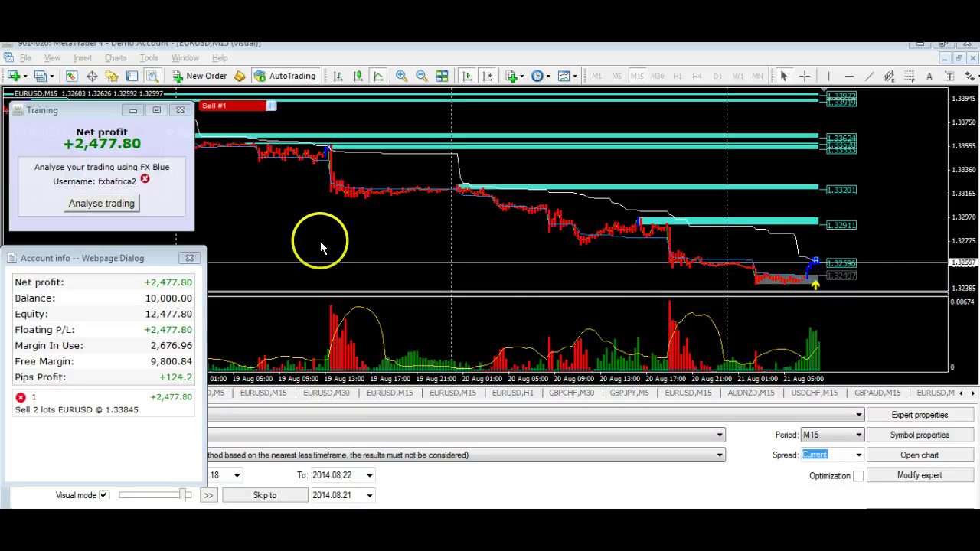
pyautogui.click(960, 222)
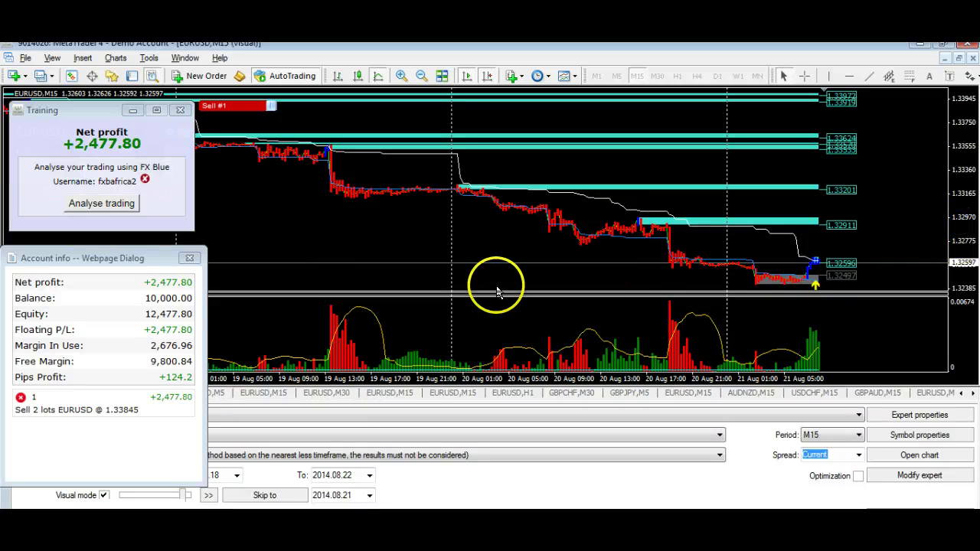